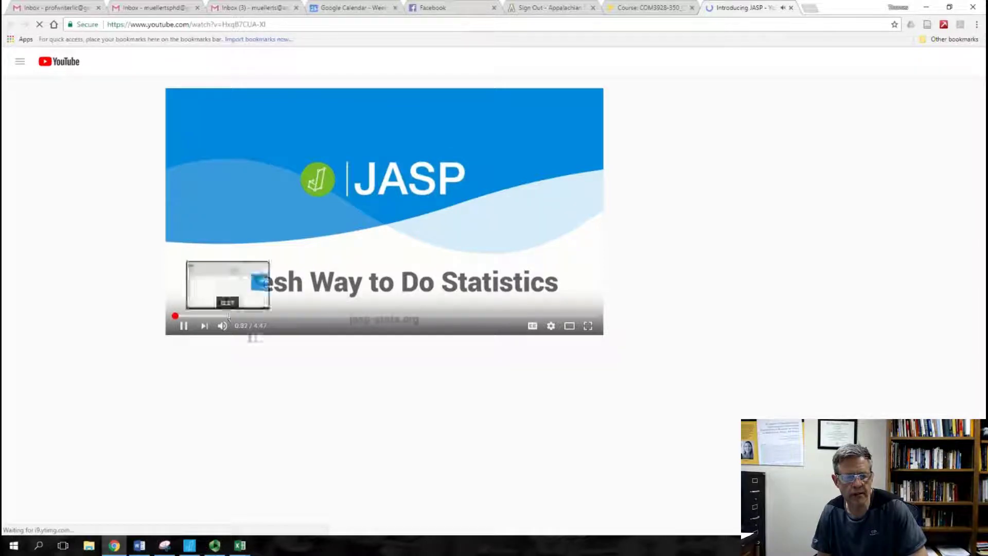
# Skip ahead in the Introducing JASP video, close it, and check the Panopto recorder.
pyautogui.click(227, 315)
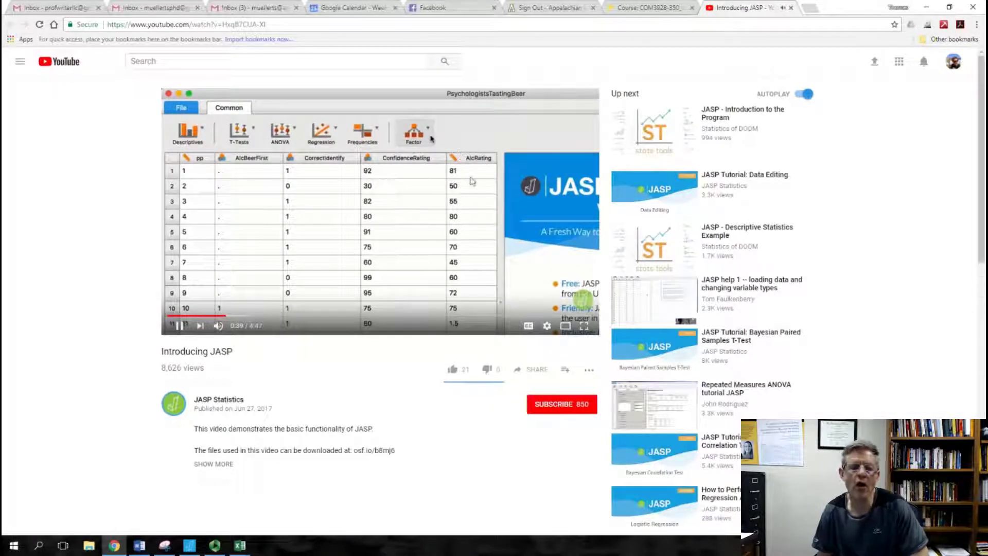
pyautogui.click(791, 9)
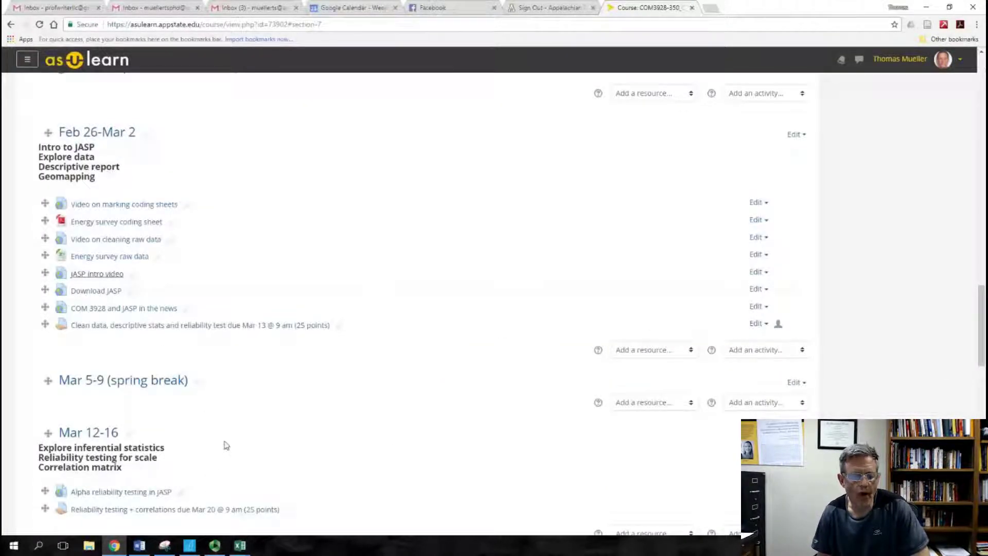
pyautogui.click(214, 549)
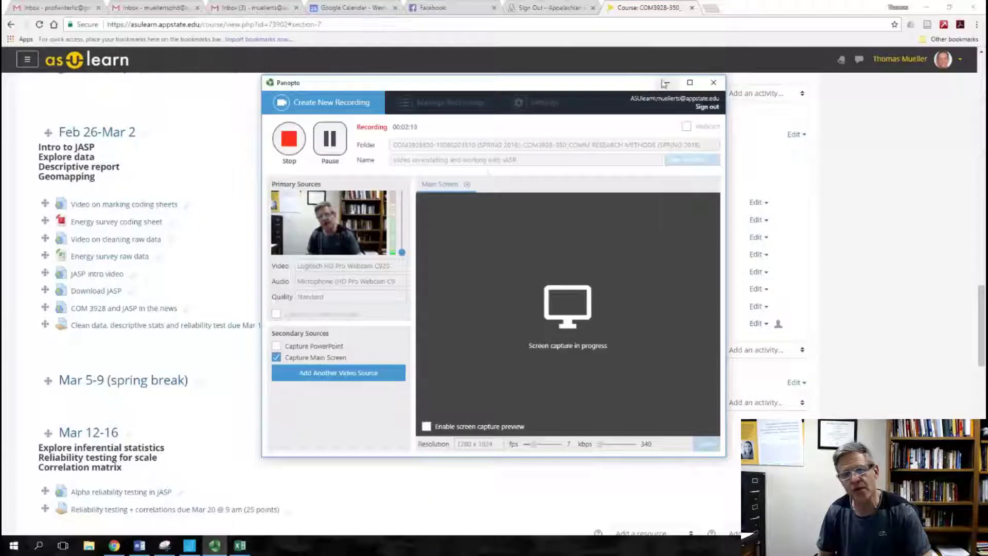
pyautogui.click(667, 82)
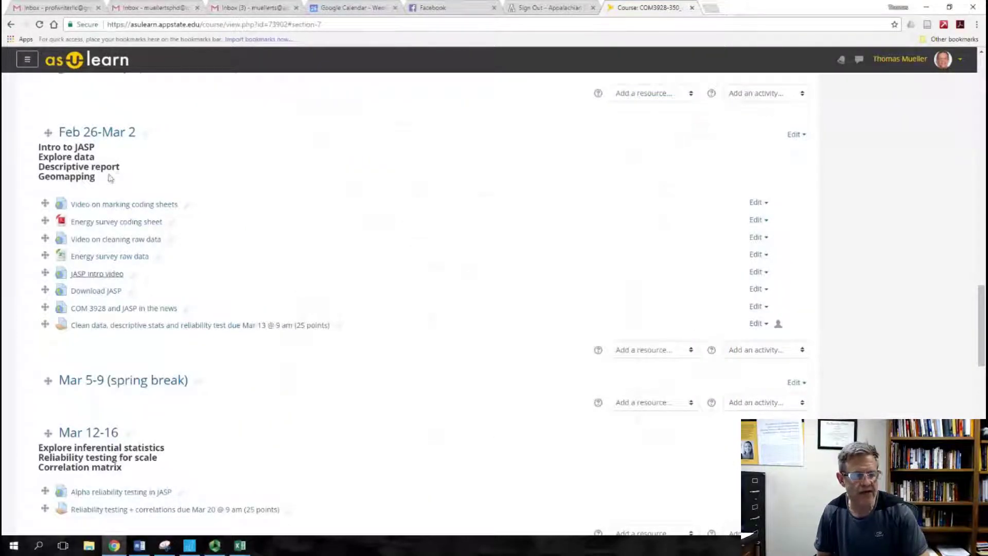
# Open the course's COM 3928 and JASP in the news link and read through the Appalachian State University article.
pyautogui.click(105, 310)
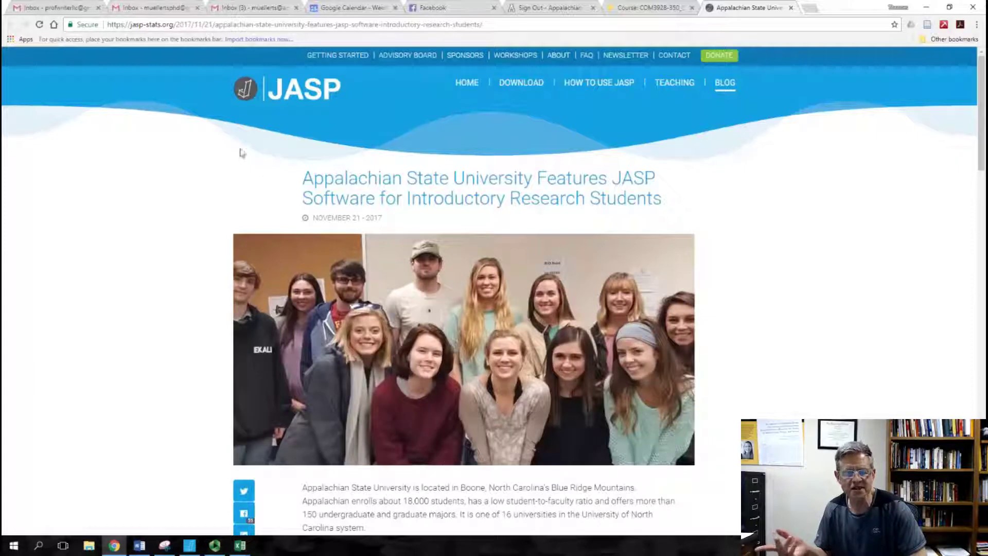
pyautogui.scroll(-2, 400, 177)
pyautogui.scroll(2, 399, 177)
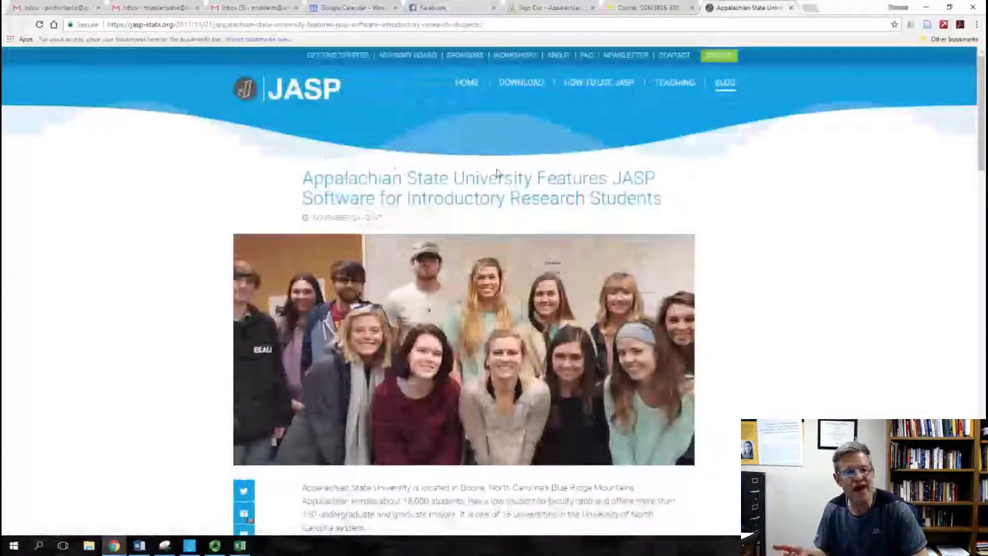
pyautogui.scroll(-5, 646, 242)
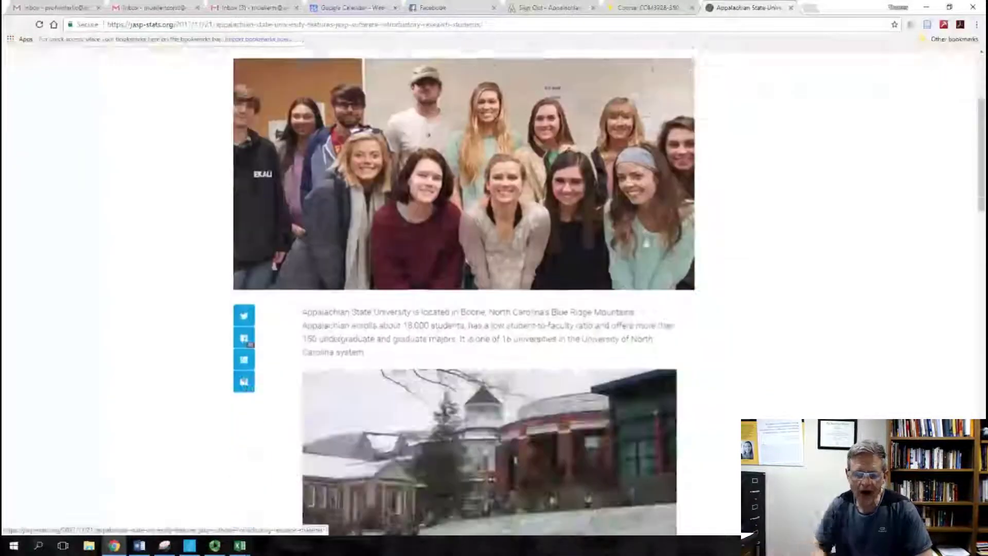
pyautogui.scroll(-3, 463, 241)
pyautogui.scroll(-6, 458, 240)
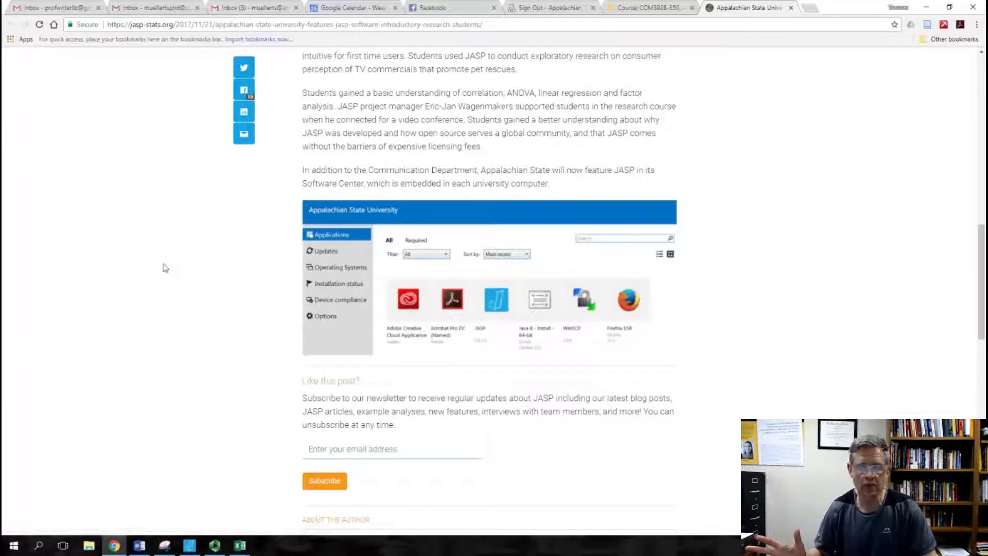
# Return to the course page, follow its Download JASP link, and view the download options for each operating system.
pyautogui.click(649, 7)
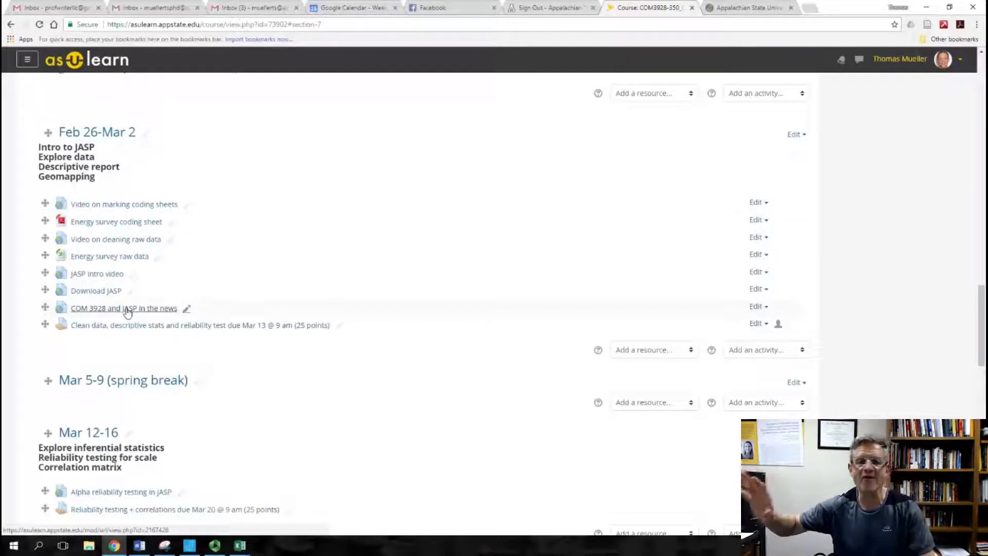
pyautogui.click(106, 292)
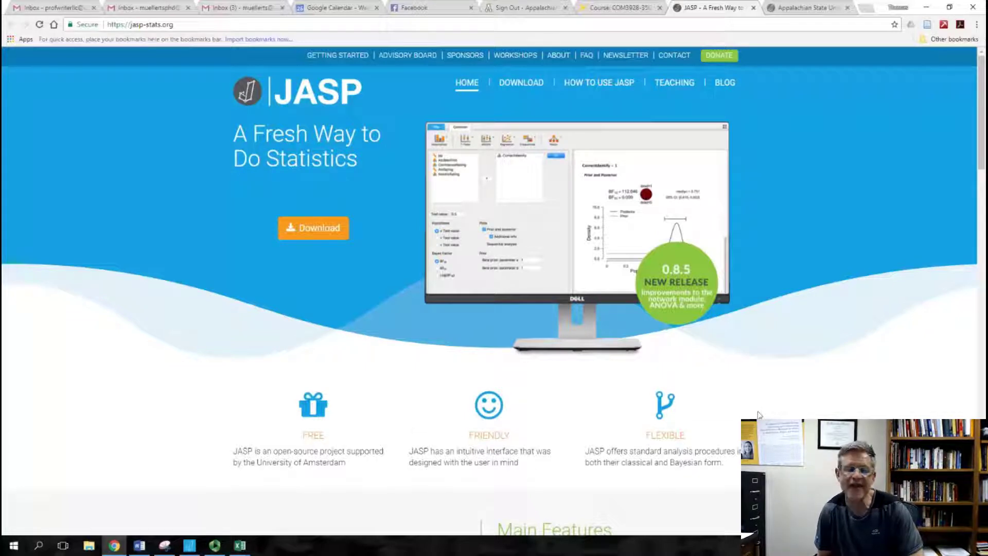
pyautogui.scroll(-4, 759, 415)
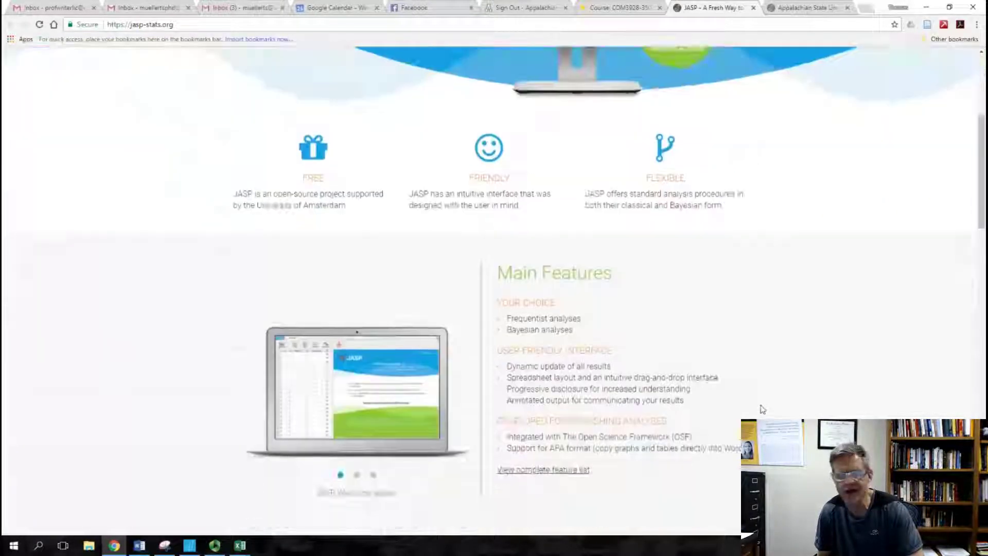
pyautogui.scroll(4, 760, 409)
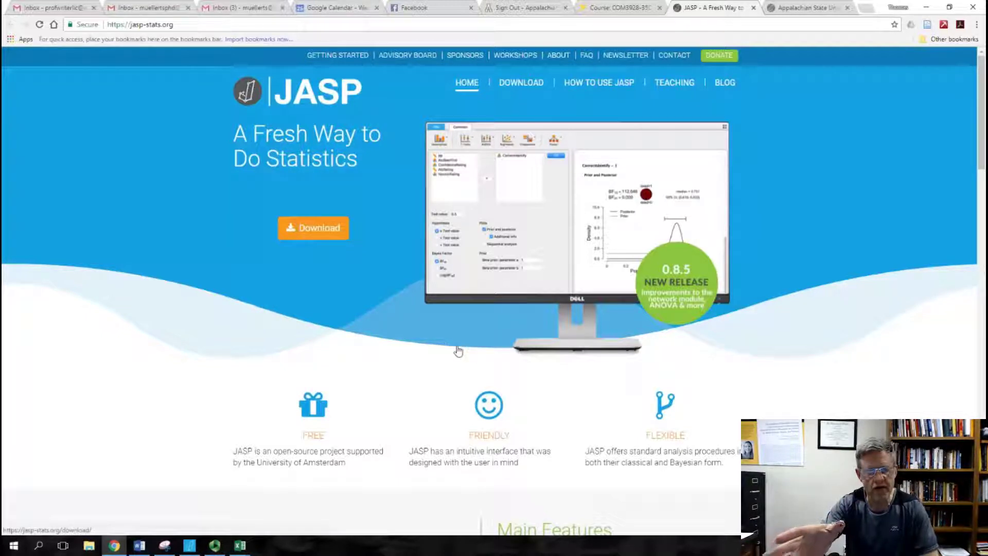
pyautogui.click(298, 233)
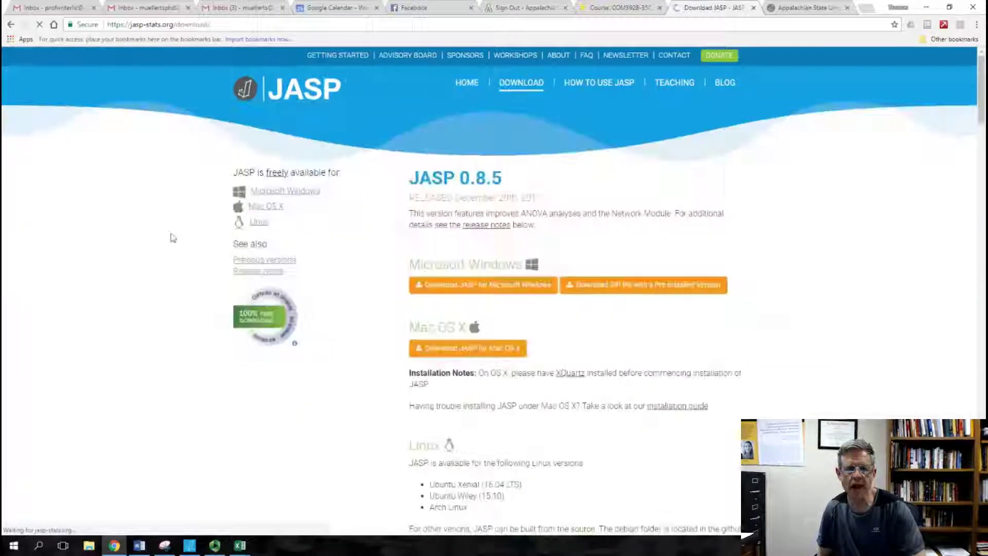
pyautogui.scroll(-2, 99, 316)
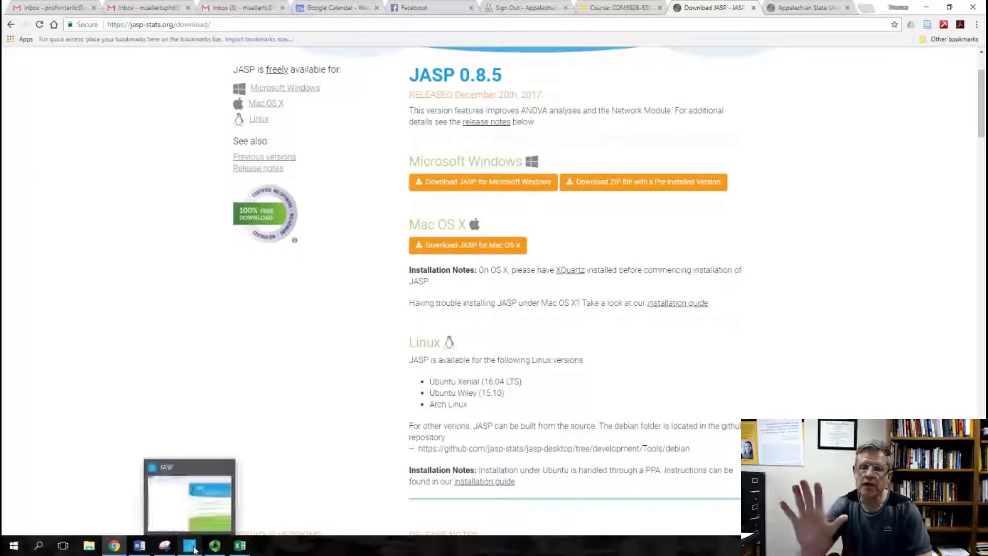
# Check the Panopto recorder briefly, switch to JASP, and maximize its window.
pyautogui.click(211, 547)
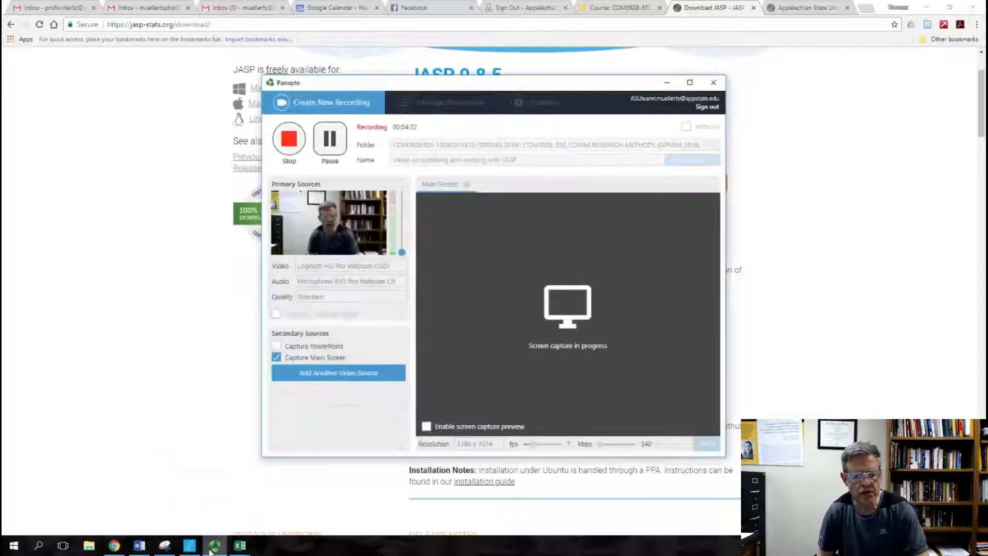
pyautogui.click(667, 84)
pyautogui.click(193, 549)
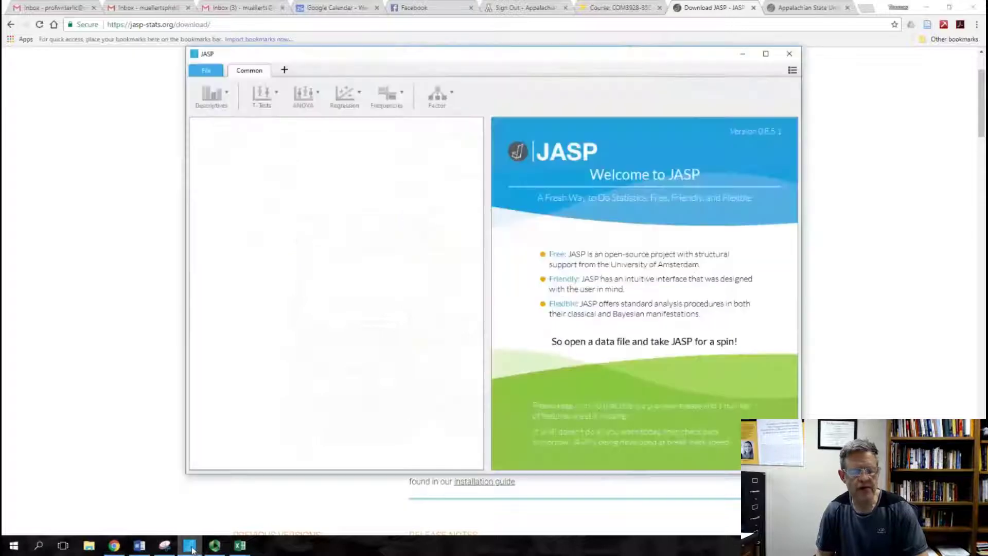
pyautogui.click(766, 53)
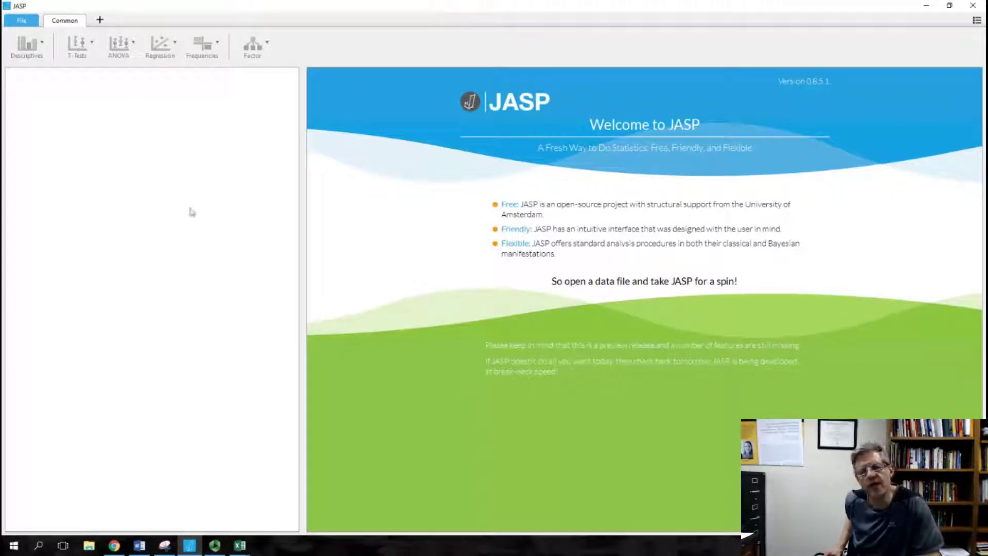
# Open Pet data MASTER 3-item gender Reverse Score neg and escape.csv from the Gender and pet rescue folder on the computer.
pyautogui.click(18, 25)
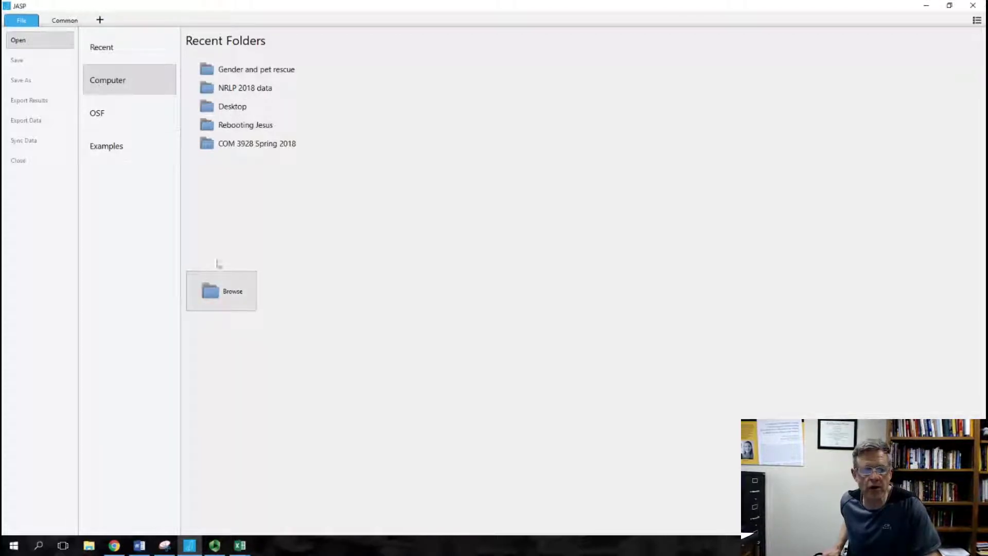
pyautogui.click(213, 298)
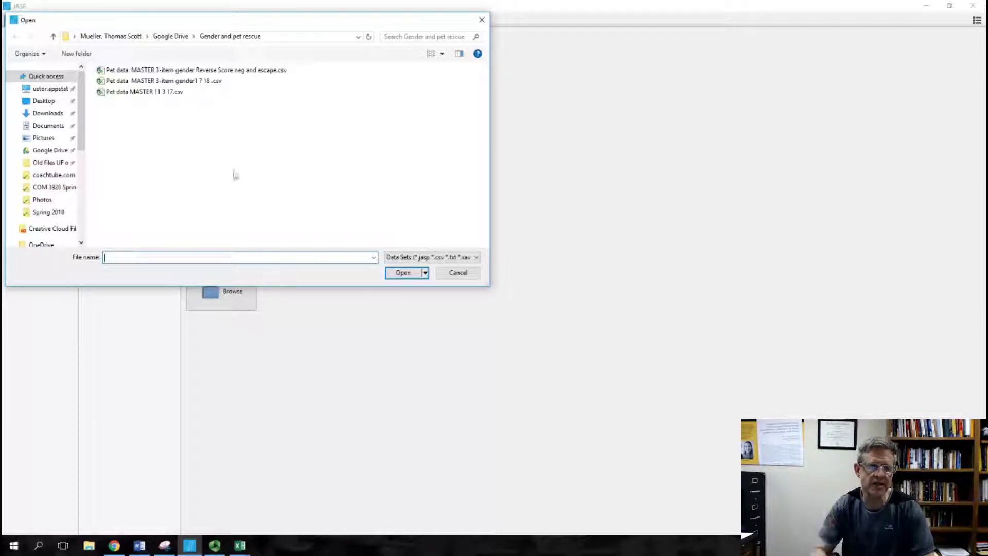
pyautogui.click(138, 71)
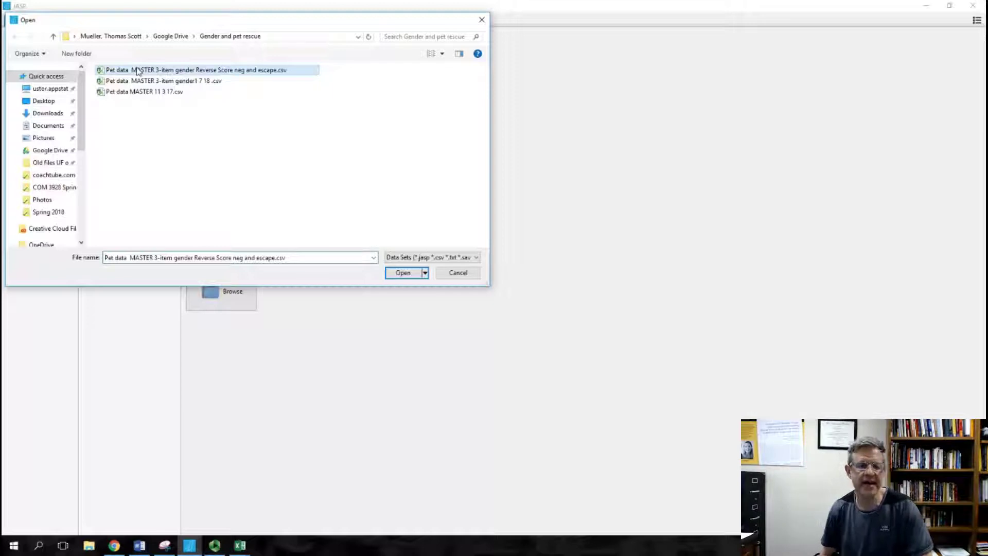
pyautogui.click(403, 275)
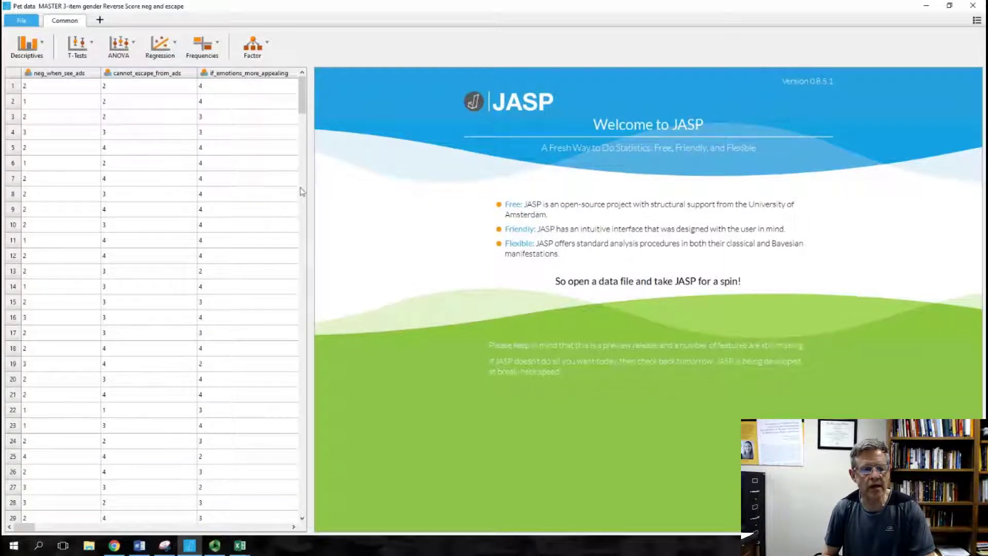
# Widen the data view and set neg_when_see_ads, cannot_escape_from_ads and if_emotions_more_appealing to the scale measurement level.
pyautogui.moveTo(319, 183); pyautogui.dragTo(563, 183)
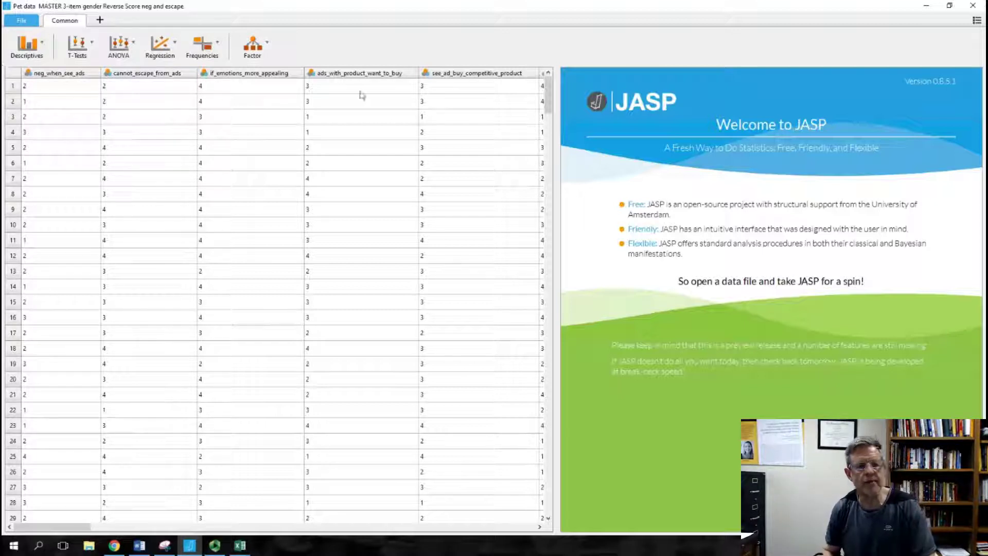
pyautogui.click(28, 74)
pyautogui.click(29, 84)
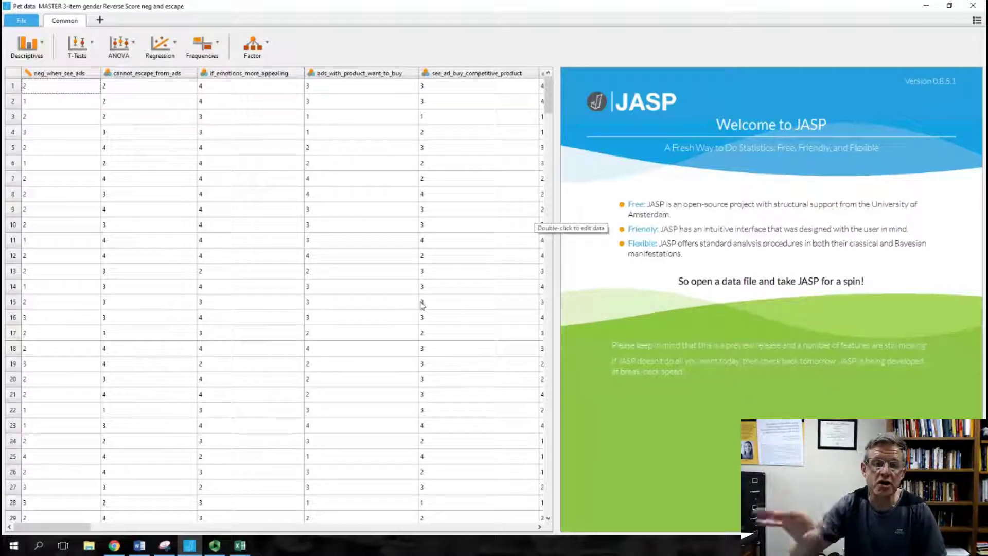
pyautogui.click(109, 75)
pyautogui.click(108, 85)
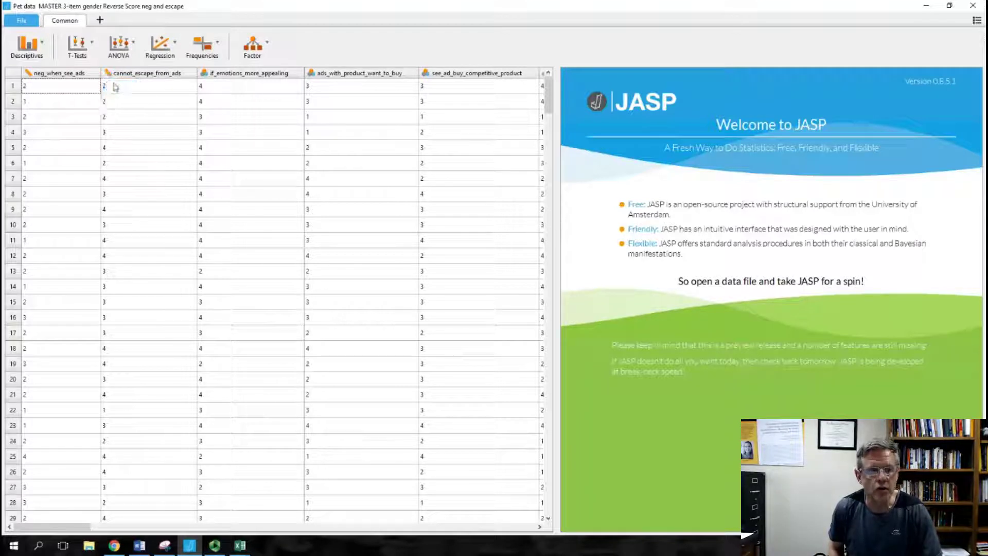
pyautogui.click(205, 75)
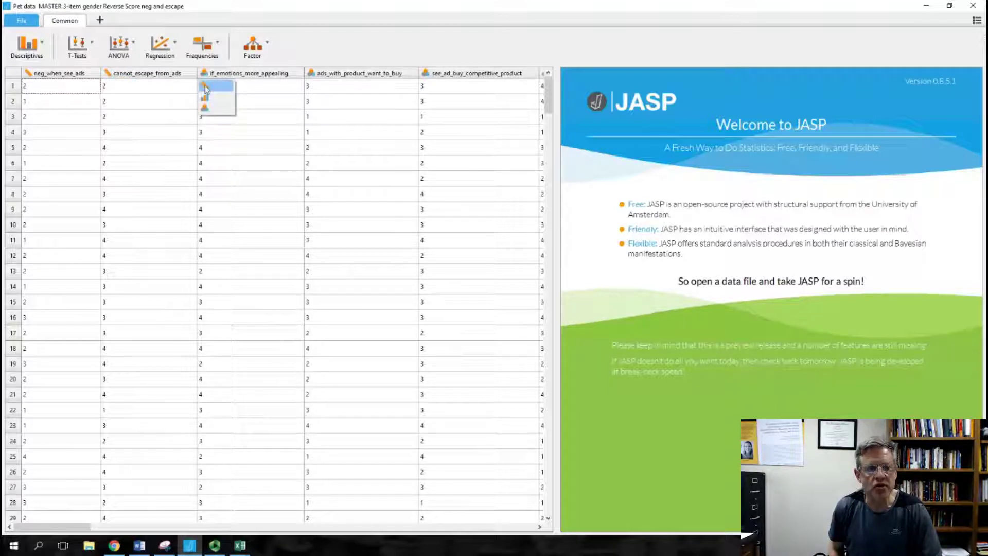
pyautogui.click(205, 86)
# Set the Age and Education variables to ordinal and choose nominal for Relationship_status.
pyautogui.moveTo(88, 526); pyautogui.dragTo(372, 550)
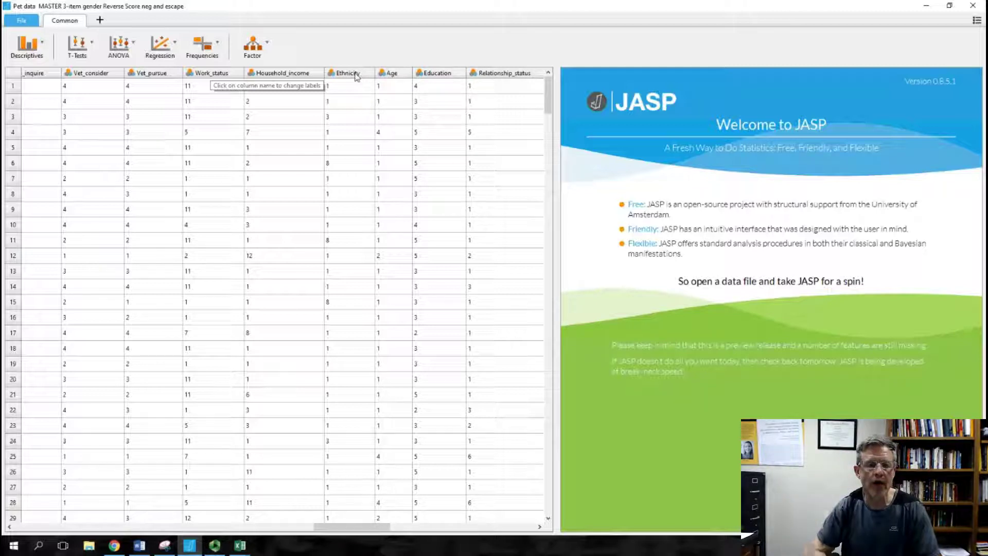
pyautogui.click(381, 73)
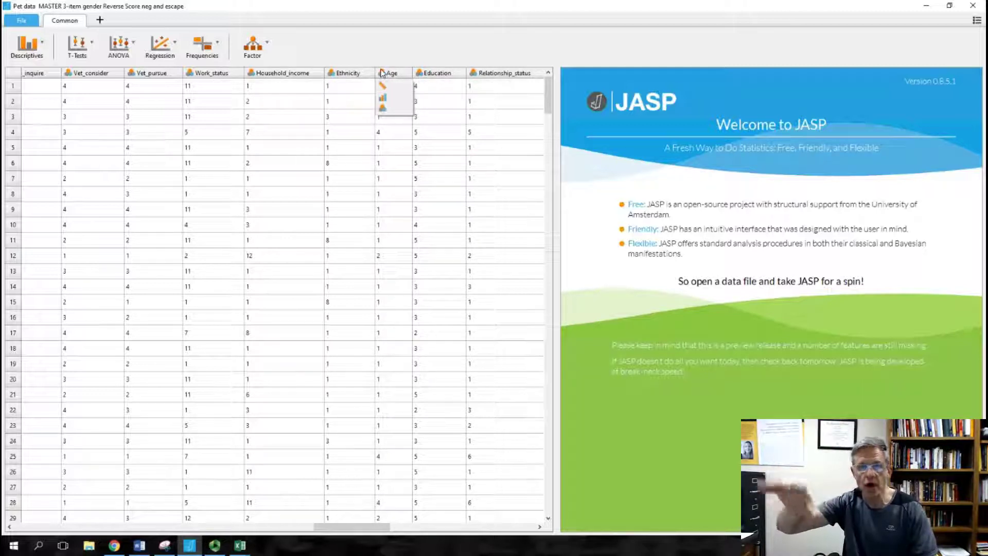
pyautogui.click(383, 97)
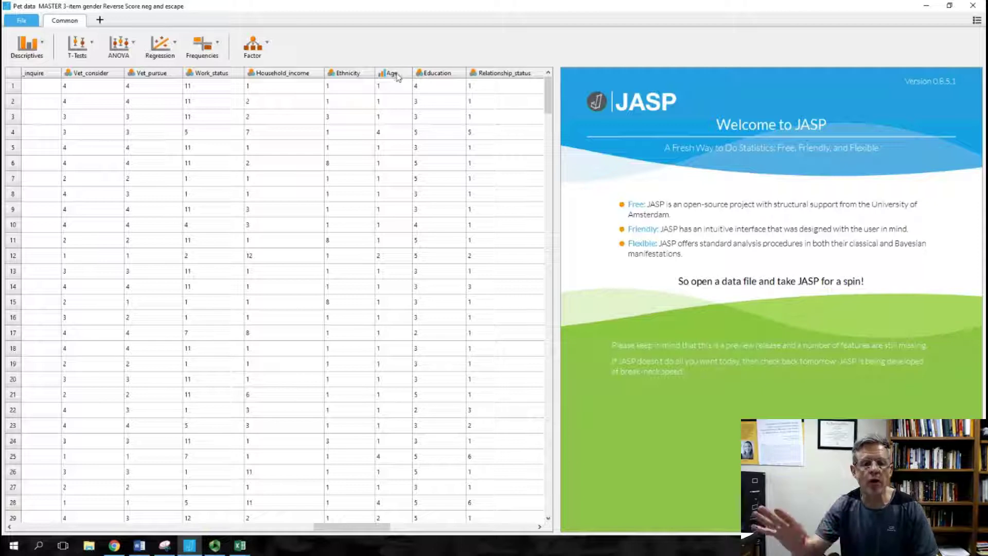
pyautogui.click(419, 74)
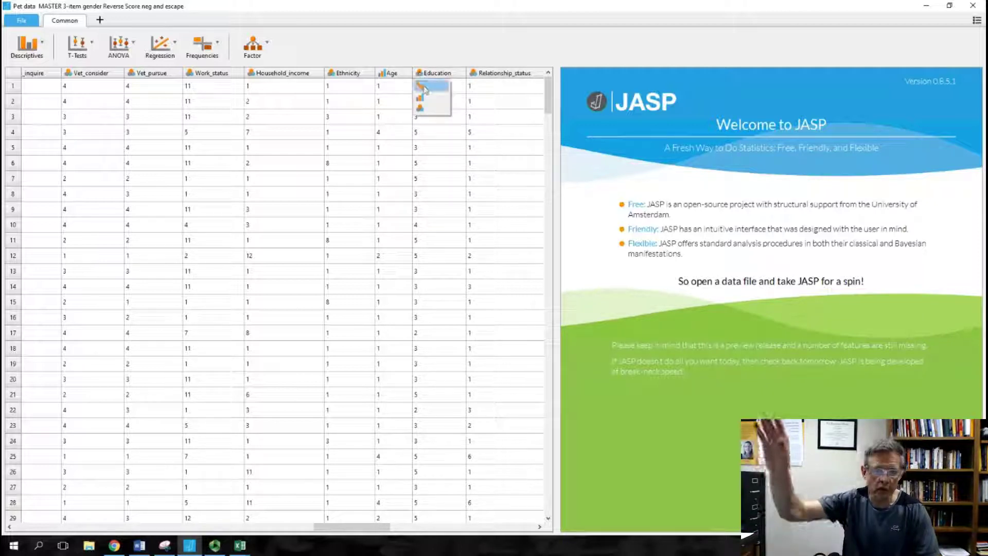
pyautogui.click(424, 86)
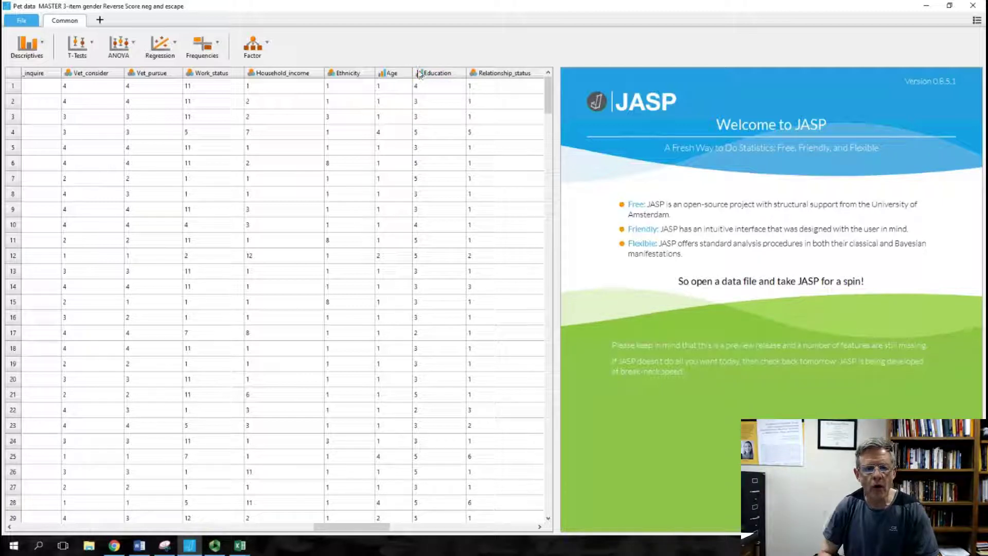
pyautogui.click(474, 74)
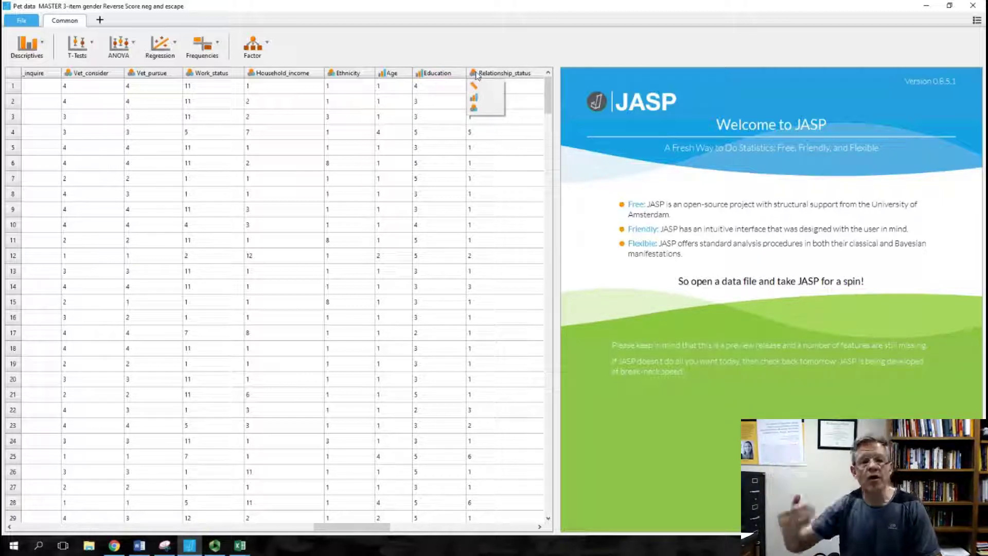
pyautogui.click(480, 110)
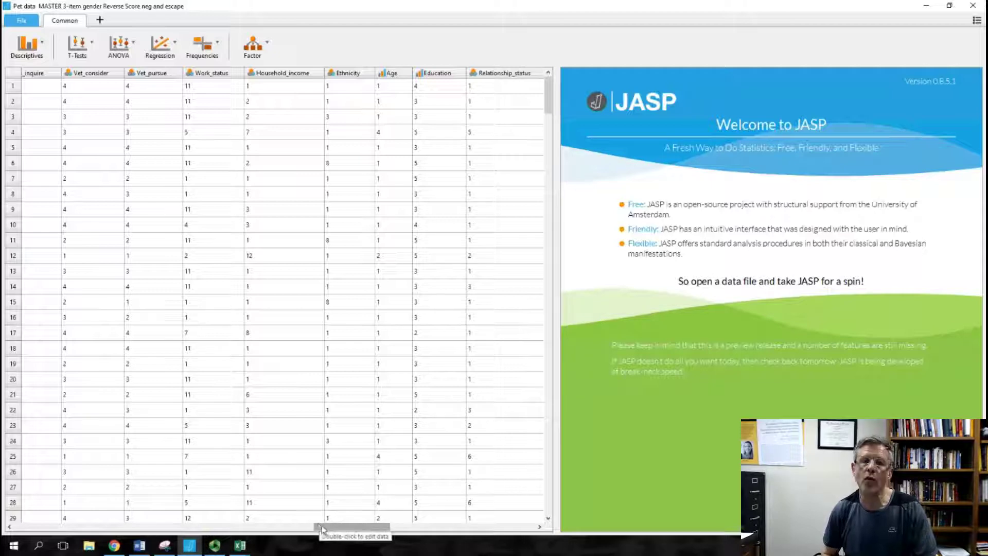
# Set the ads_with_product_want_to_buy variable to the scale measurement level.
pyautogui.moveTo(319, 527); pyautogui.dragTo(21, 522)
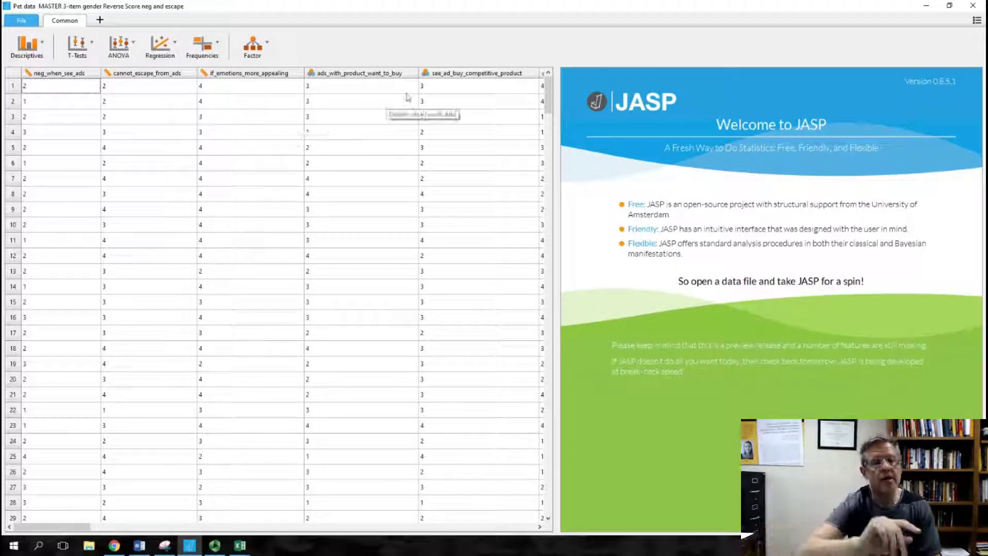
pyautogui.click(312, 74)
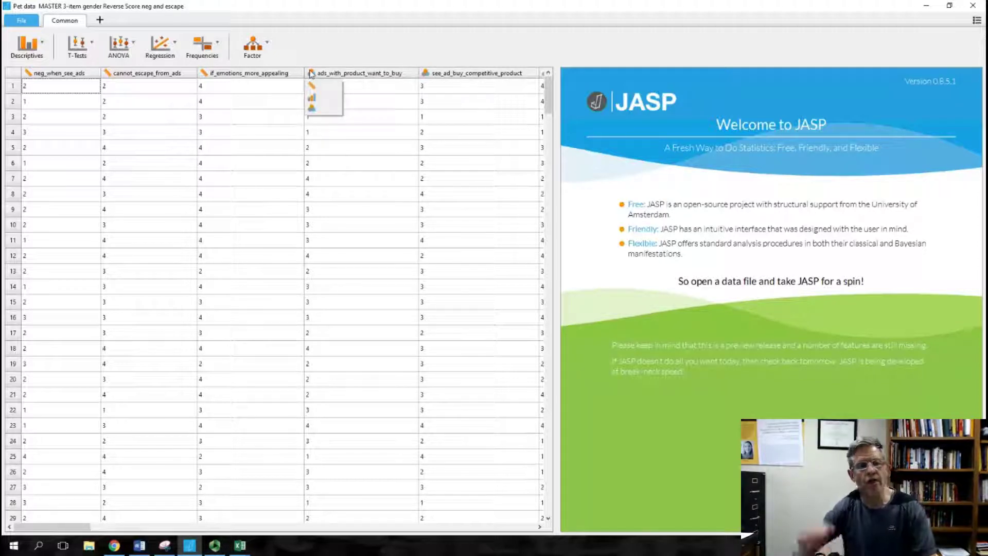
pyautogui.click(312, 85)
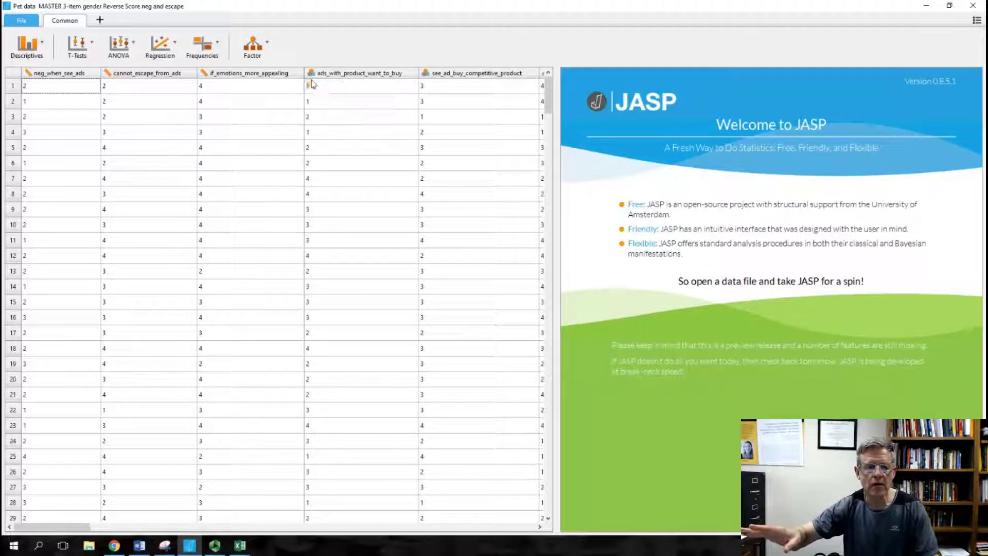
# Choose scale as the measurement level for ads_with_product_want_to_buy.
pyautogui.click(312, 74)
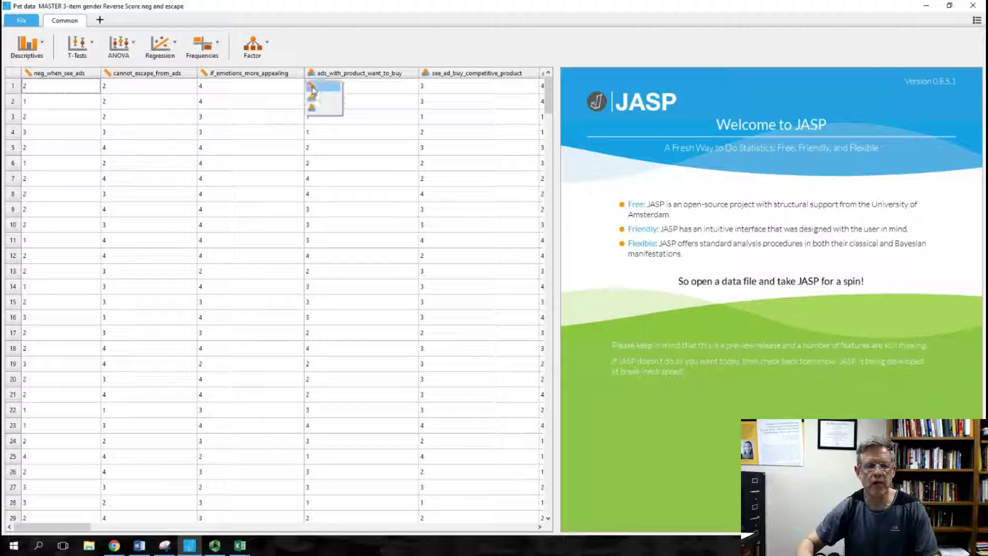
pyautogui.click(314, 95)
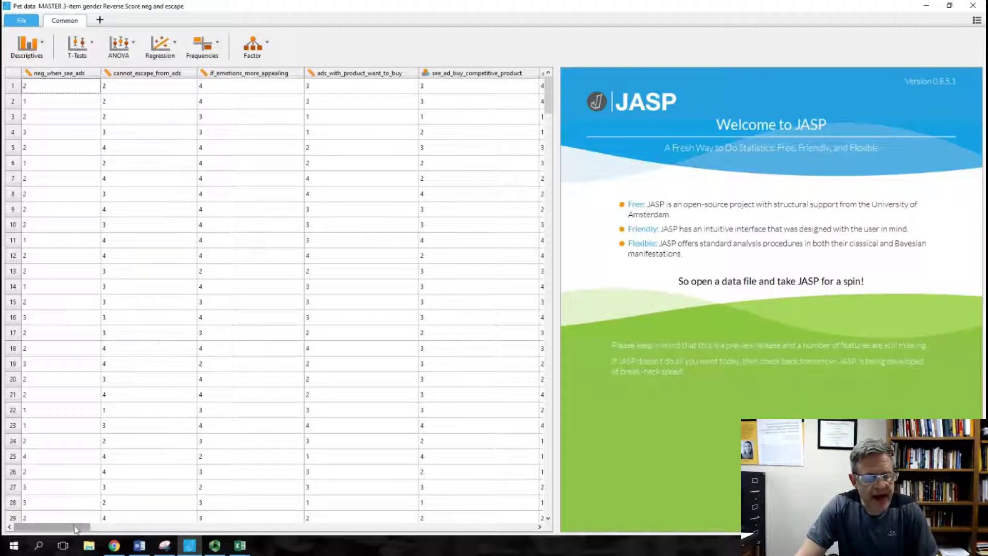
# Start a Descriptive Statistics analysis and add Age as its variable.
pyautogui.click(150, 527)
pyautogui.moveTo(150, 529); pyautogui.dragTo(123, 434)
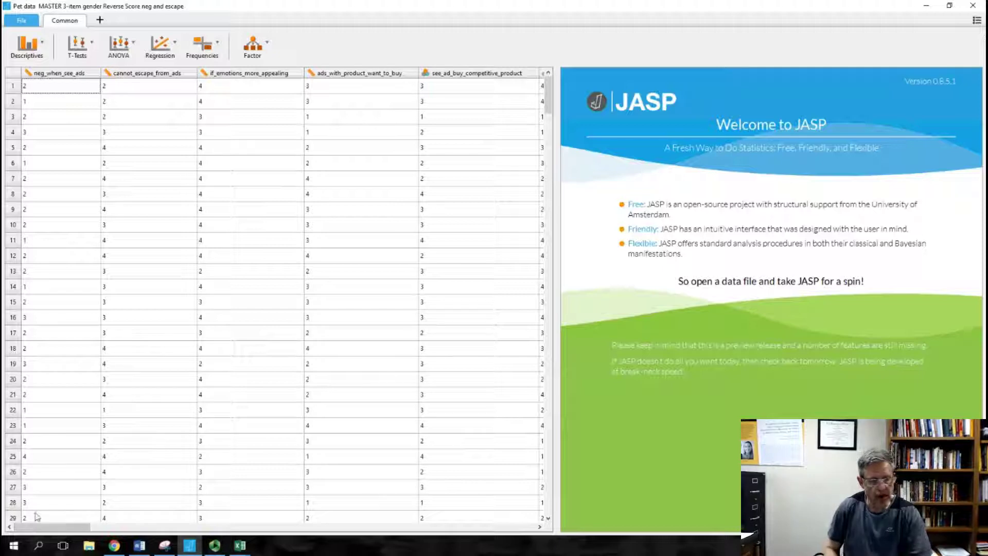
pyautogui.moveTo(43, 529); pyautogui.dragTo(364, 493)
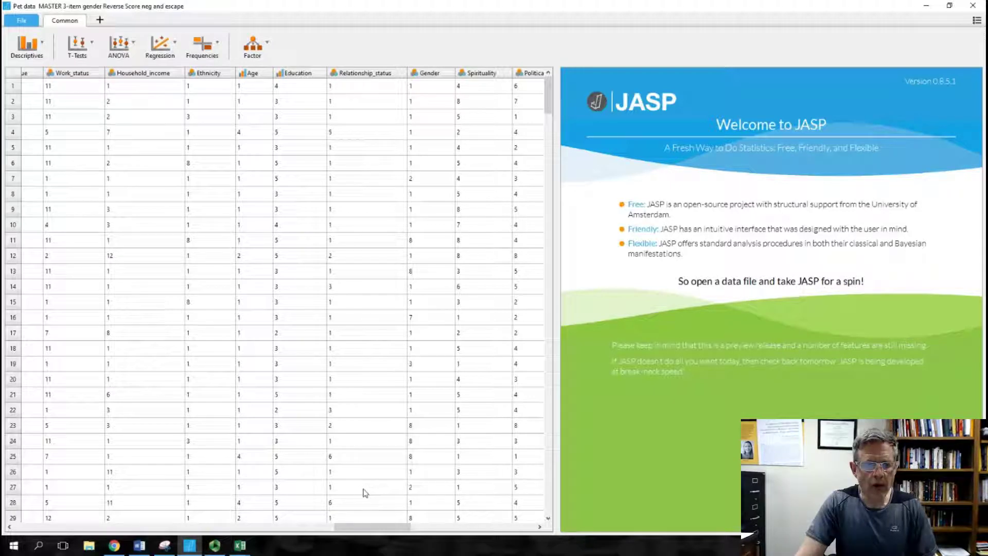
pyautogui.click(31, 54)
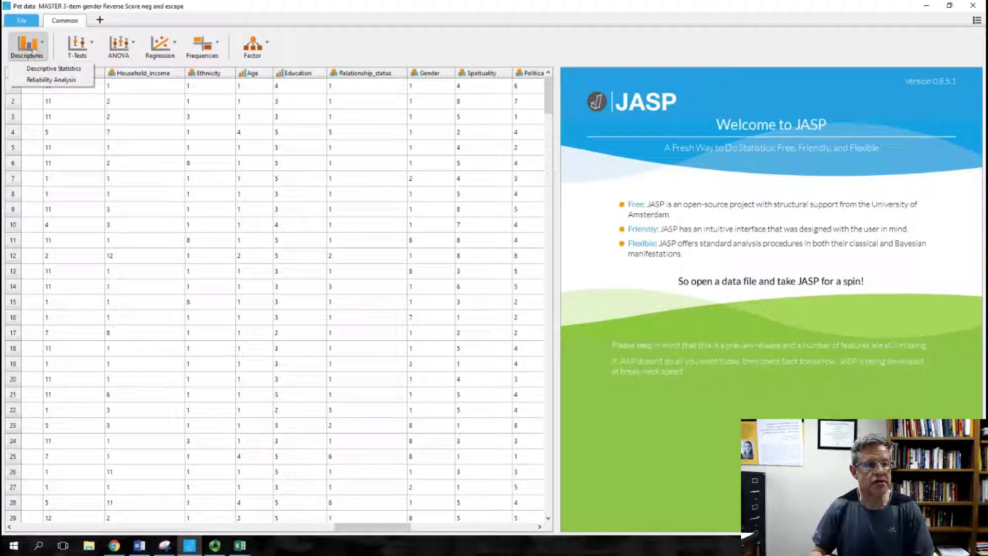
pyautogui.click(39, 69)
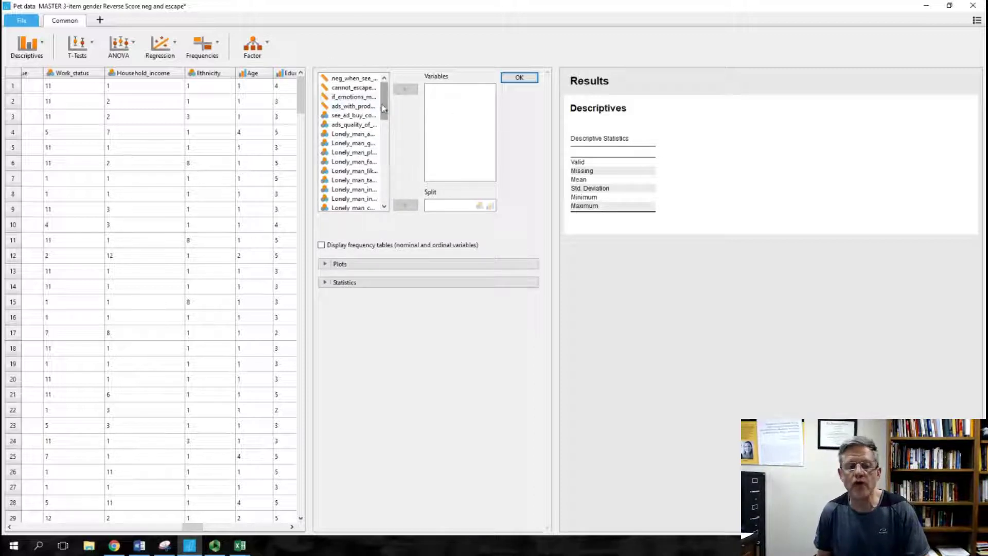
pyautogui.moveTo(384, 108); pyautogui.dragTo(386, 173)
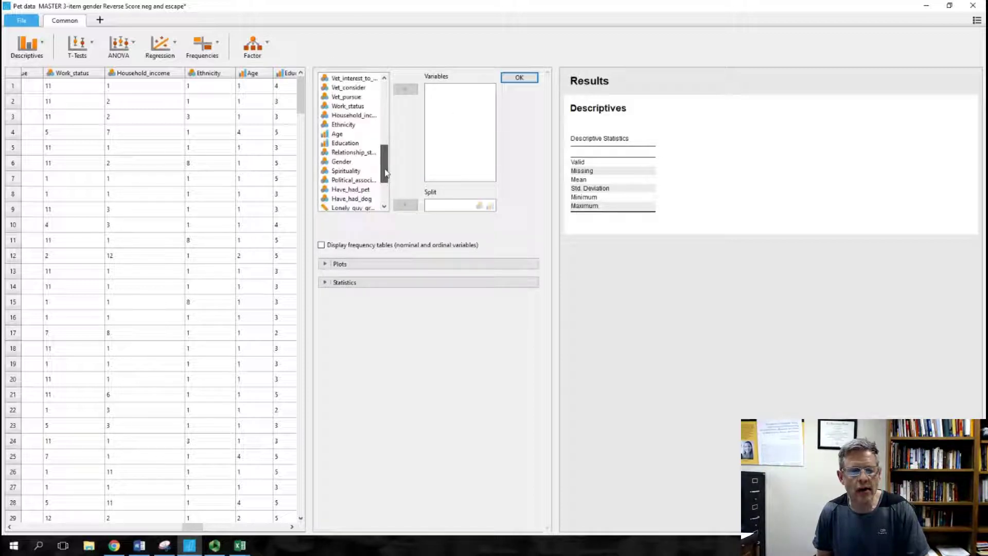
pyautogui.click(337, 135)
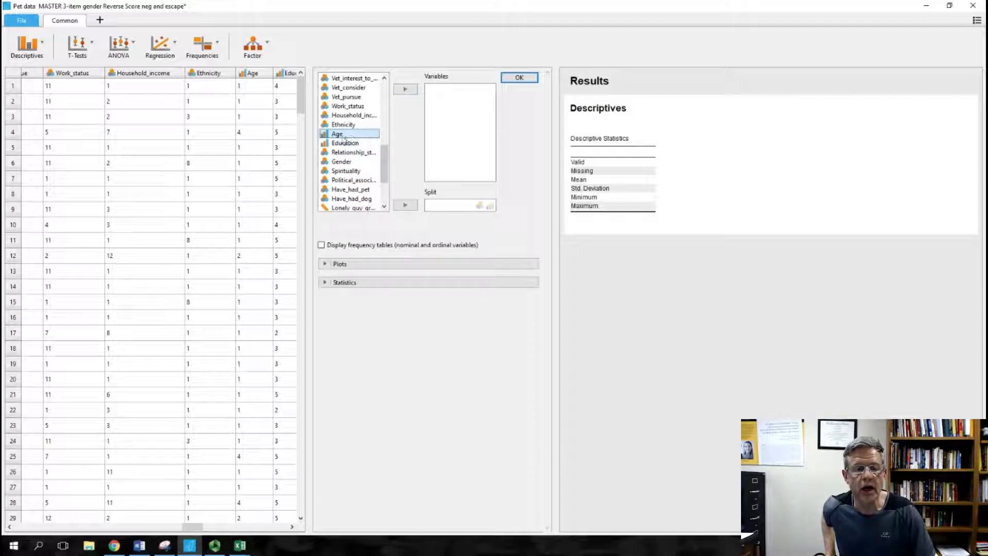
pyautogui.moveTo(337, 134); pyautogui.dragTo(451, 103)
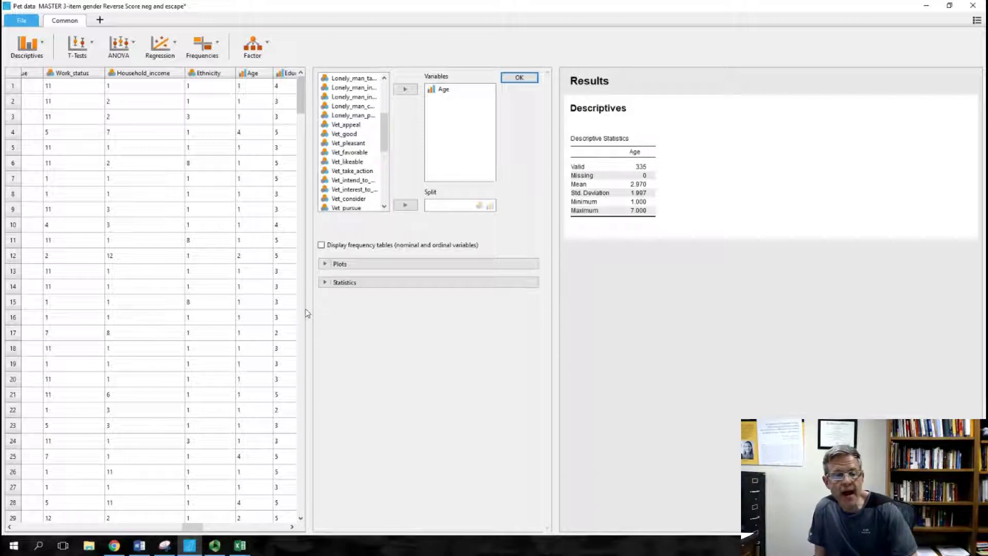
# Display the distribution plot and frequency table for Age, and expand the options for additional statistics.
pyautogui.click(327, 266)
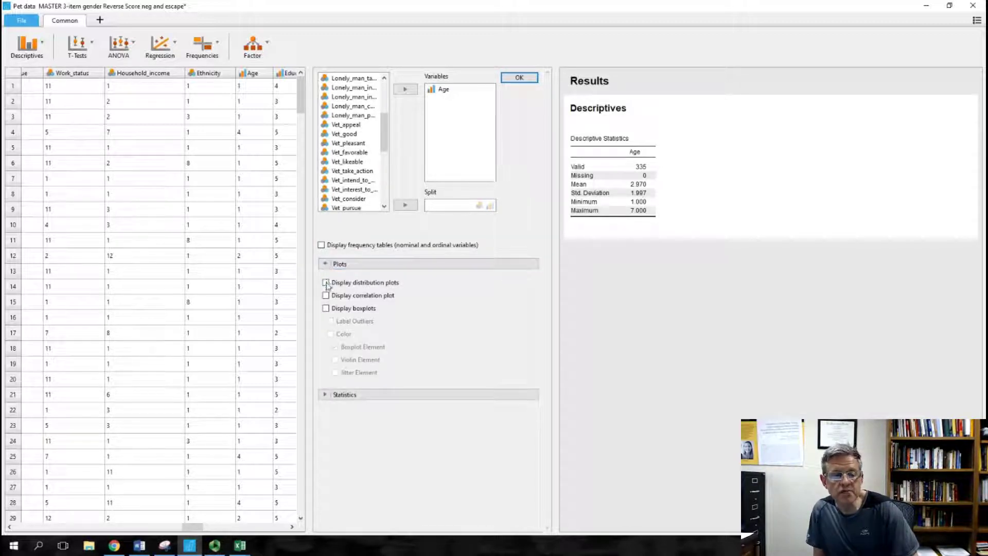
pyautogui.click(326, 282)
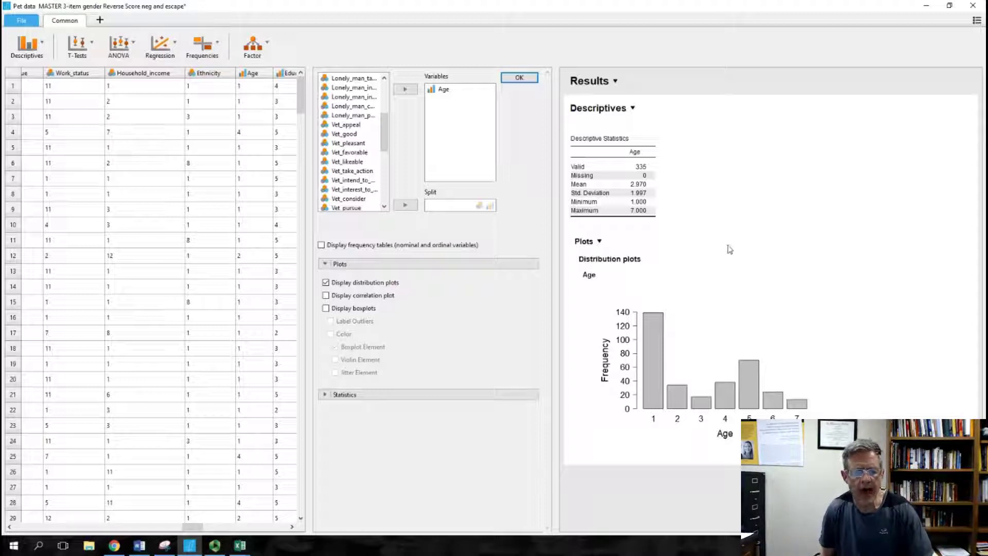
pyautogui.click(329, 395)
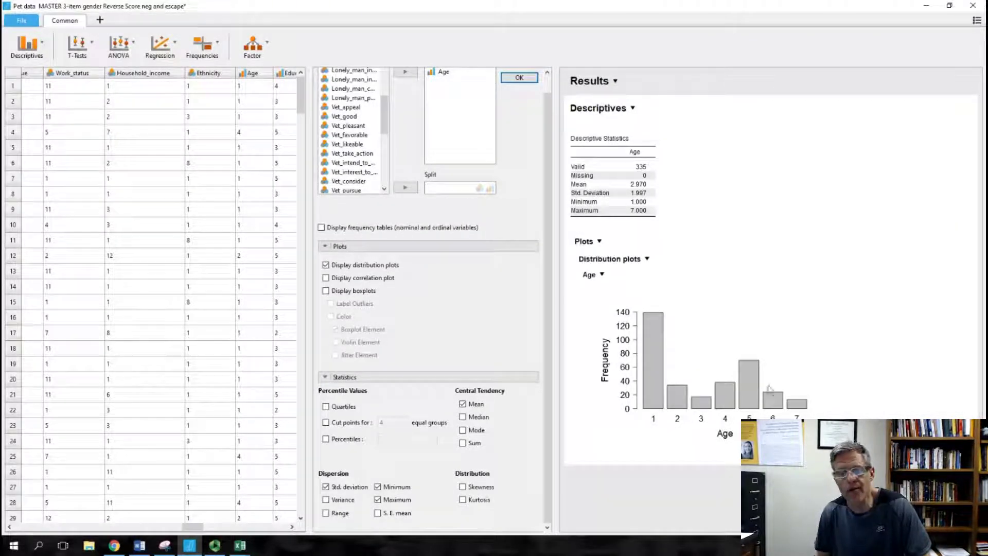
pyautogui.click(321, 228)
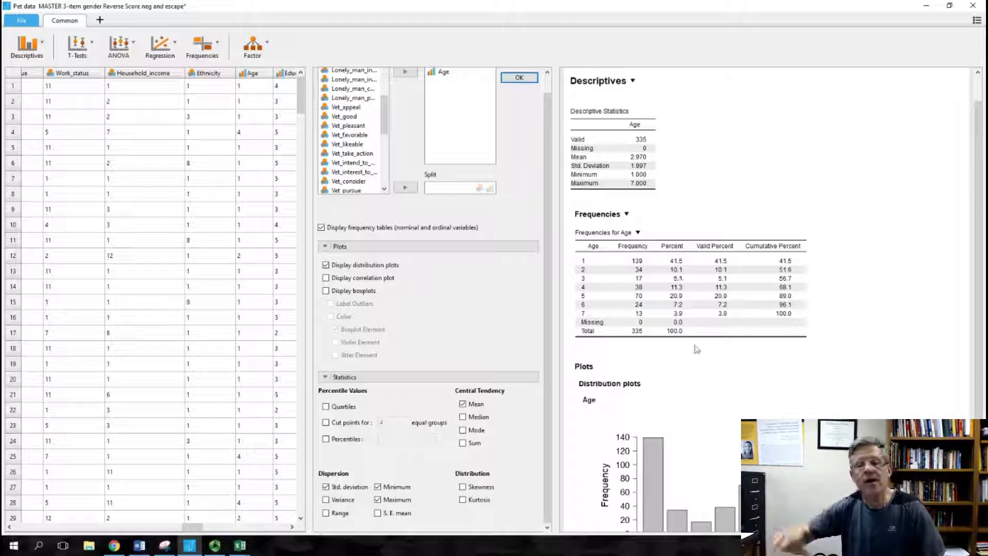
pyautogui.scroll(-2, 669, 374)
pyautogui.scroll(1, 685, 411)
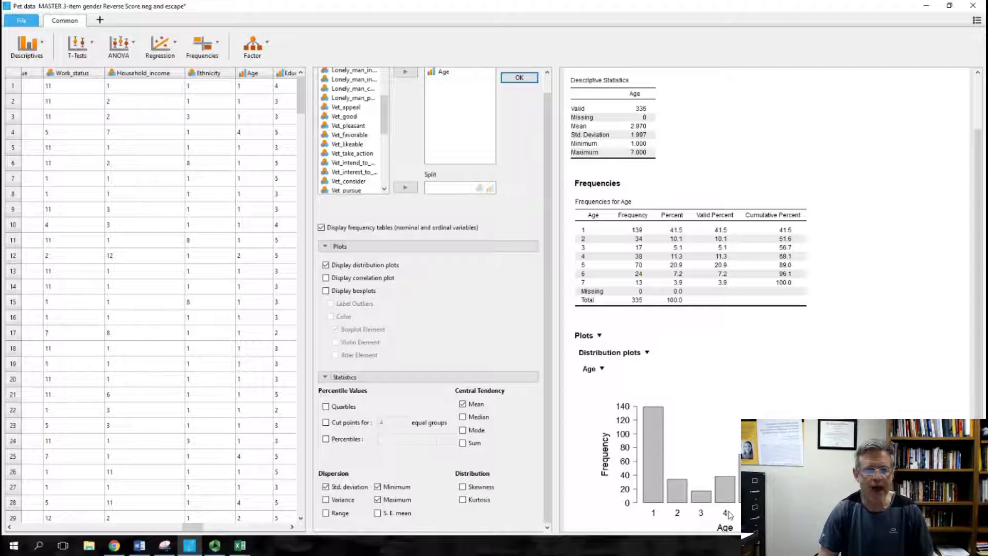
# Replace Age with Education as the analysed variable in the descriptives.
pyautogui.scroll(1, 446, 361)
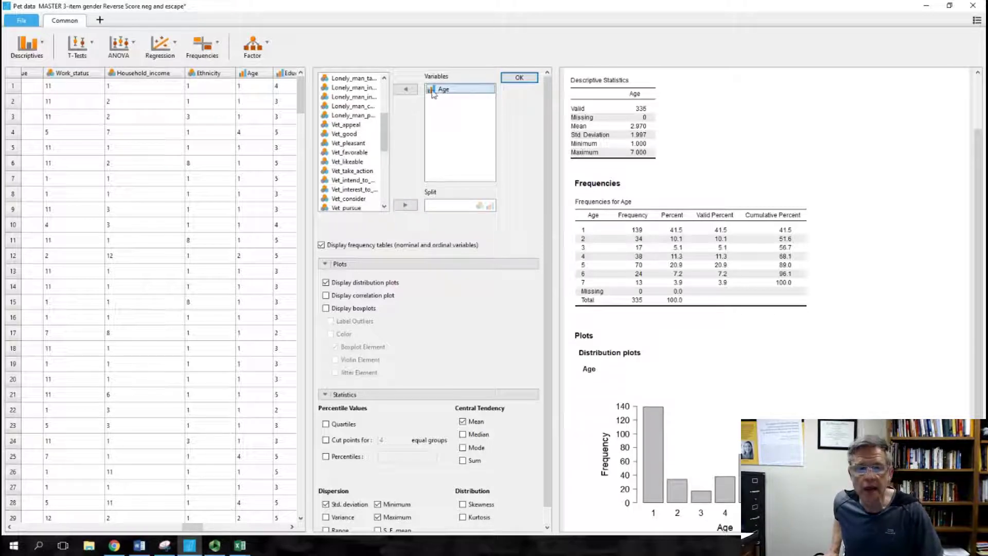
pyautogui.click(404, 90)
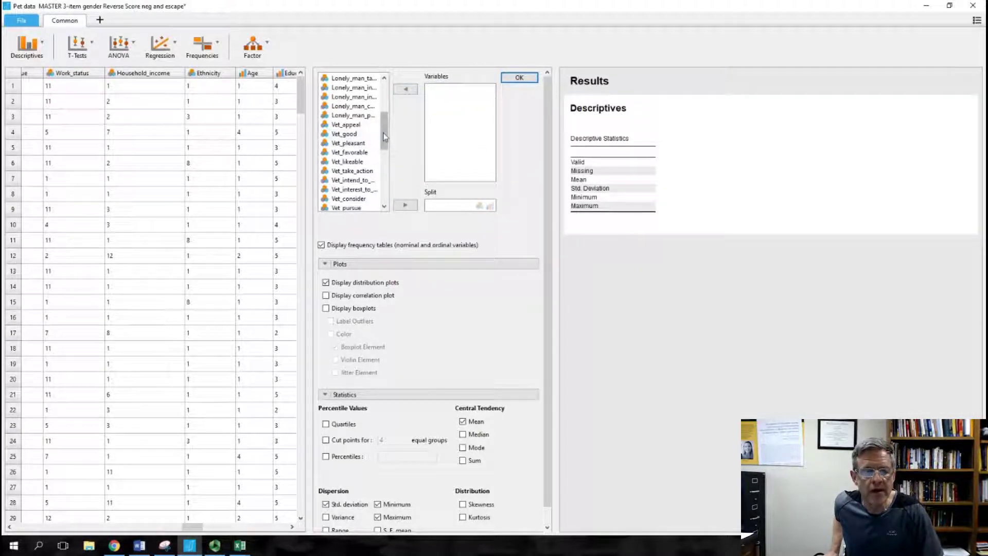
pyautogui.moveTo(383, 137); pyautogui.dragTo(382, 174)
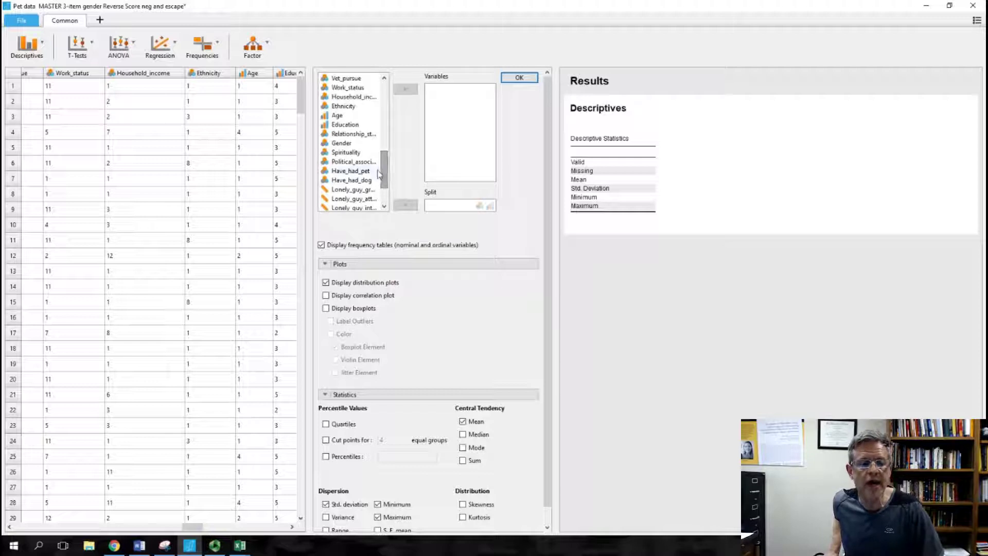
pyautogui.moveTo(357, 129); pyautogui.dragTo(427, 89)
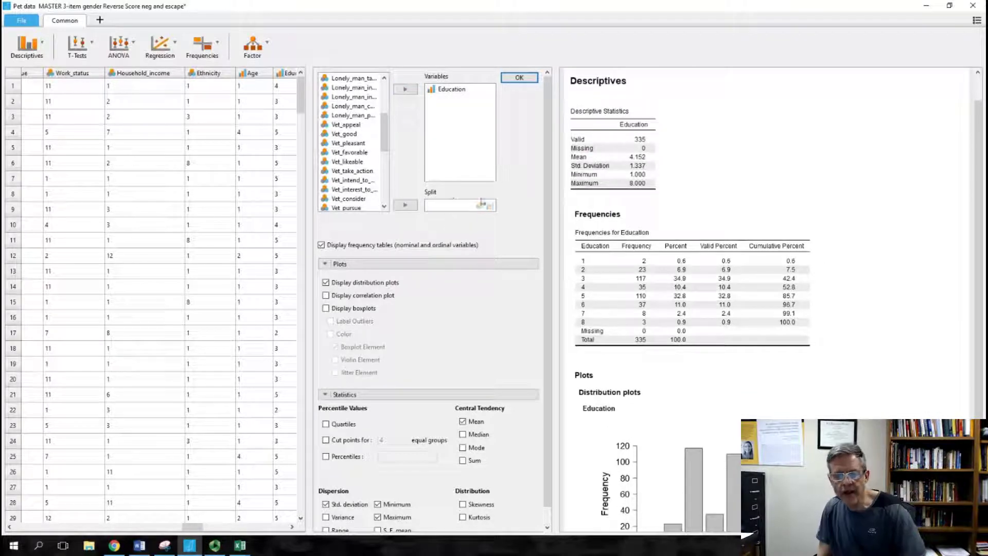
pyautogui.scroll(-3, 753, 220)
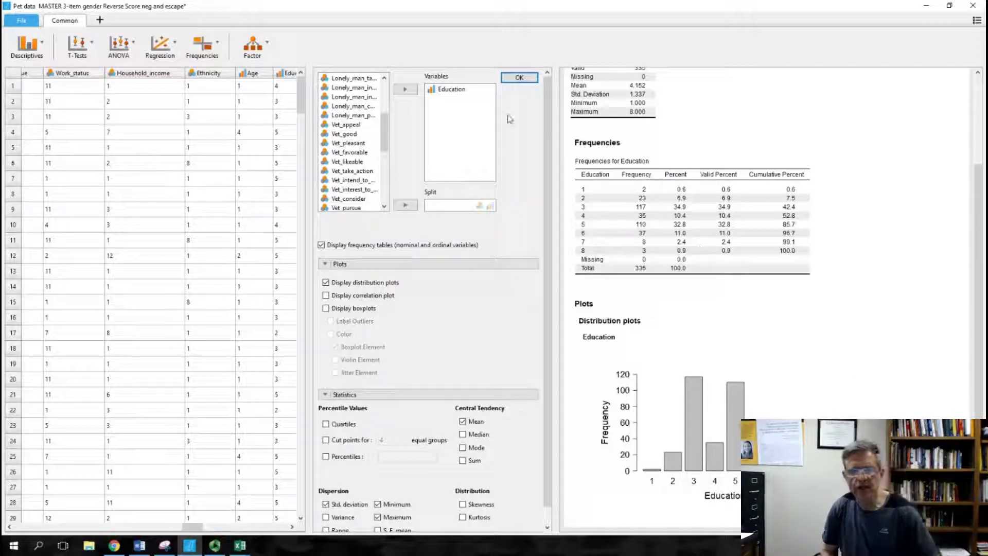
# Add the note "About 70% of our audience falls in the 3 or 5 categories" to the Frequencies results and copy that section.
pyautogui.click(628, 144)
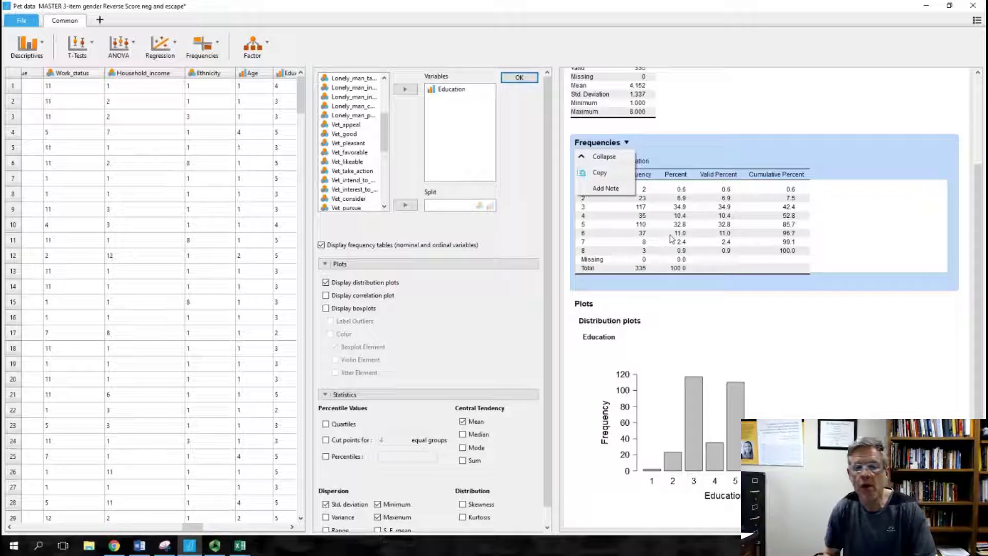
pyautogui.click(607, 189)
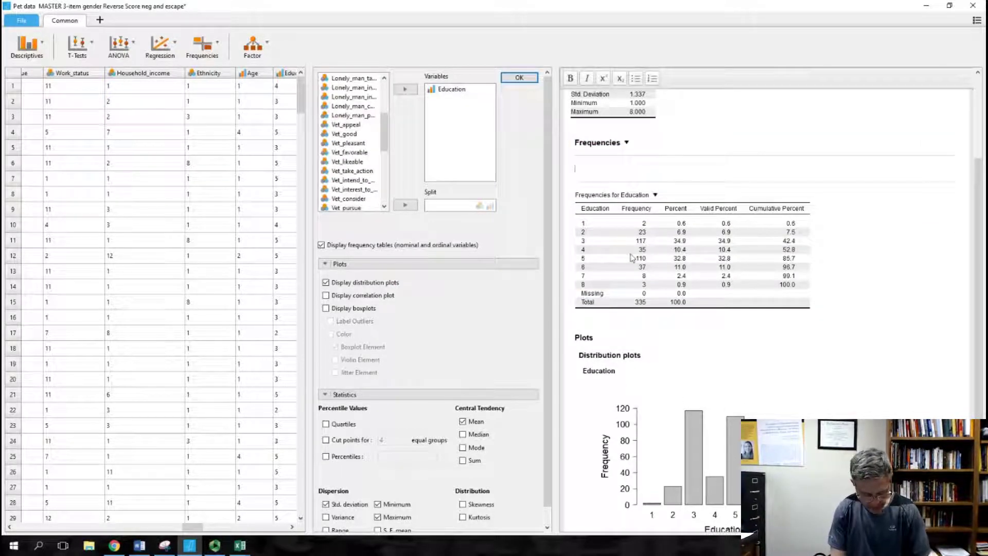
pyautogui.write('About')
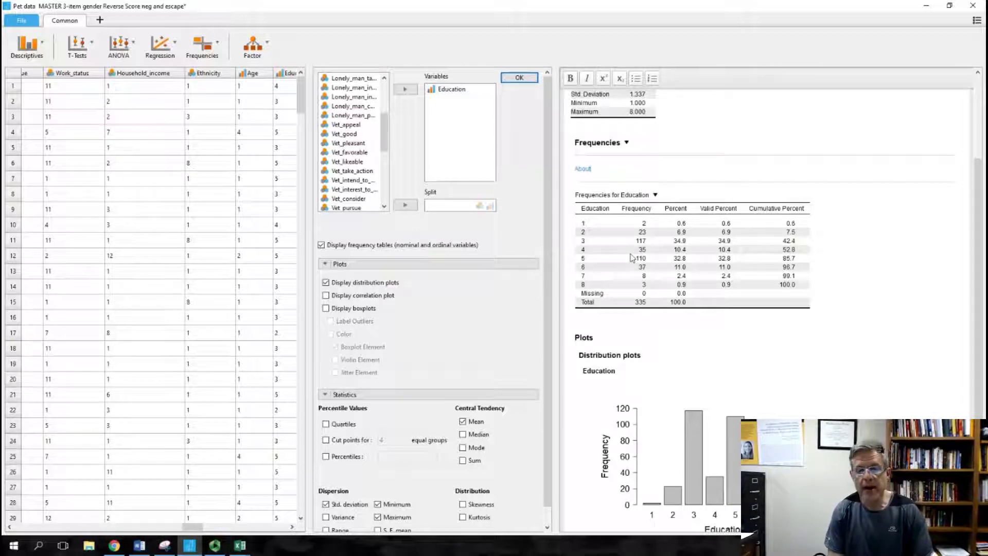
pyautogui.write(' 70%')
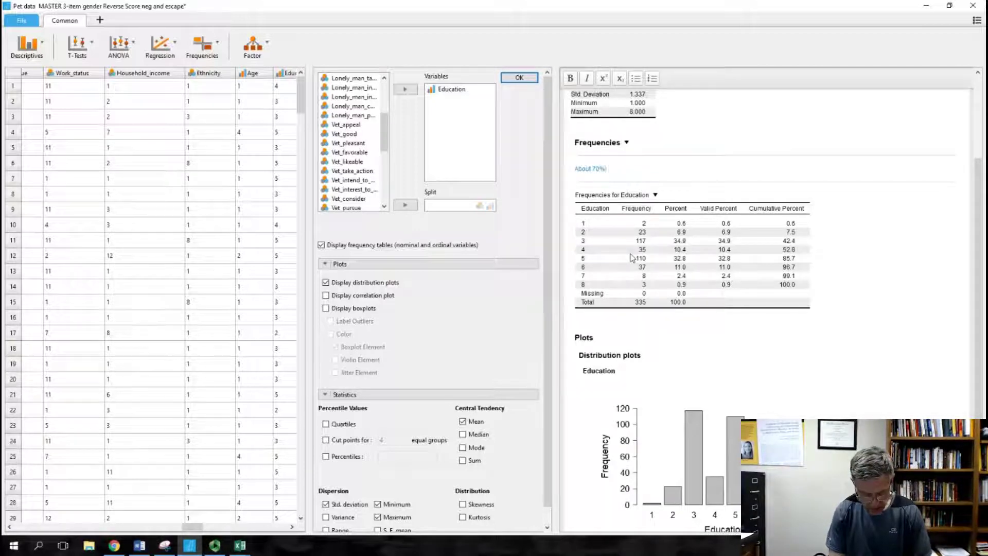
pyautogui.write(' of our audi')
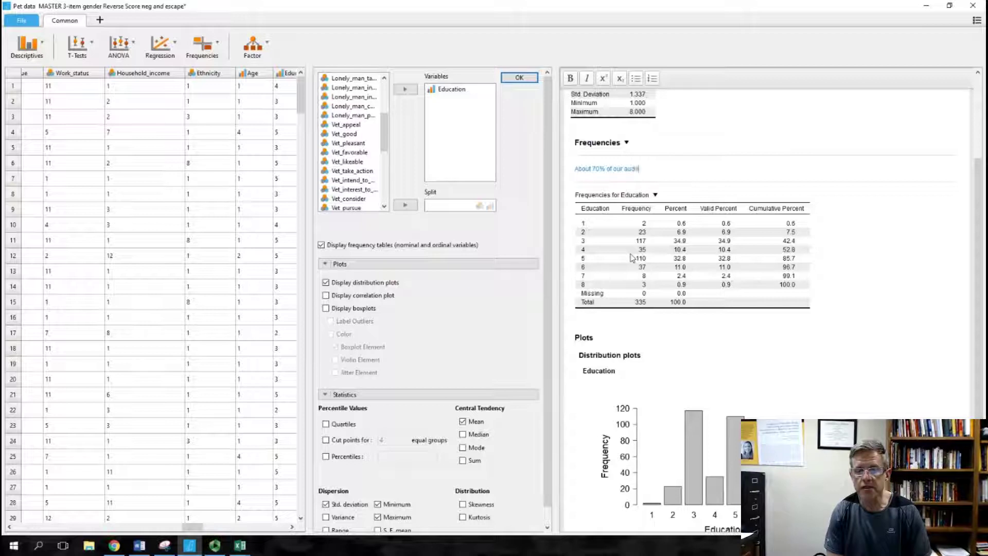
pyautogui.write('enc')
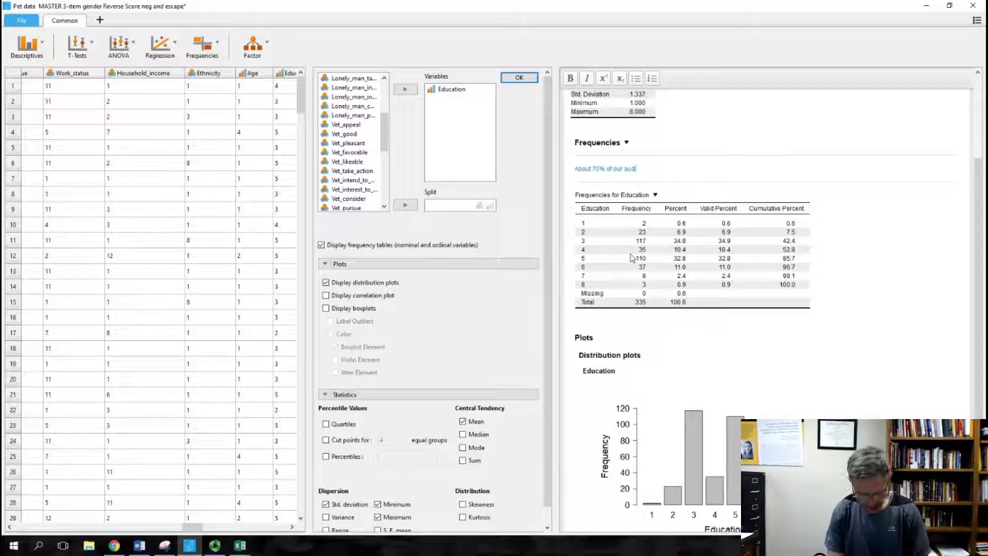
pyautogui.write('e fal')
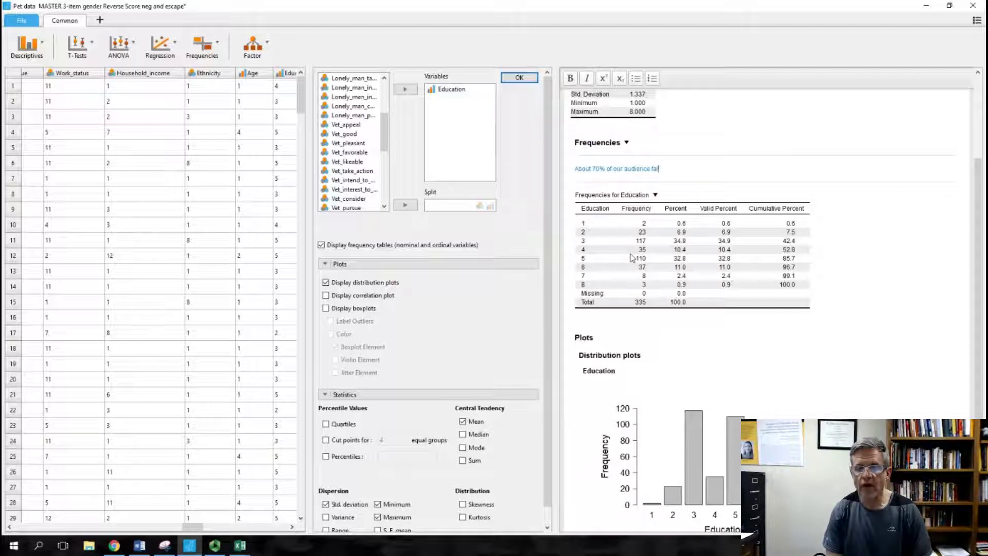
pyautogui.write('ls in th')
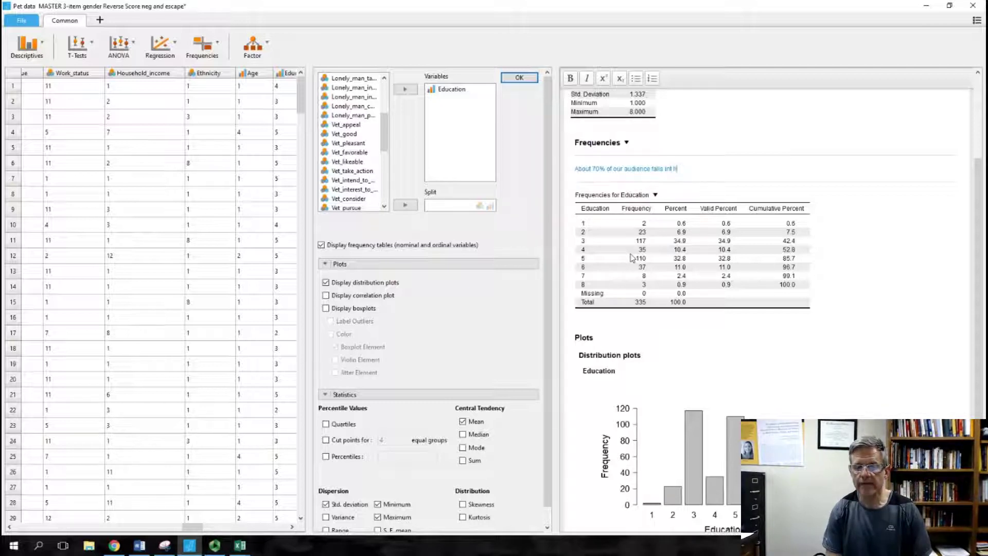
pyautogui.write('e')
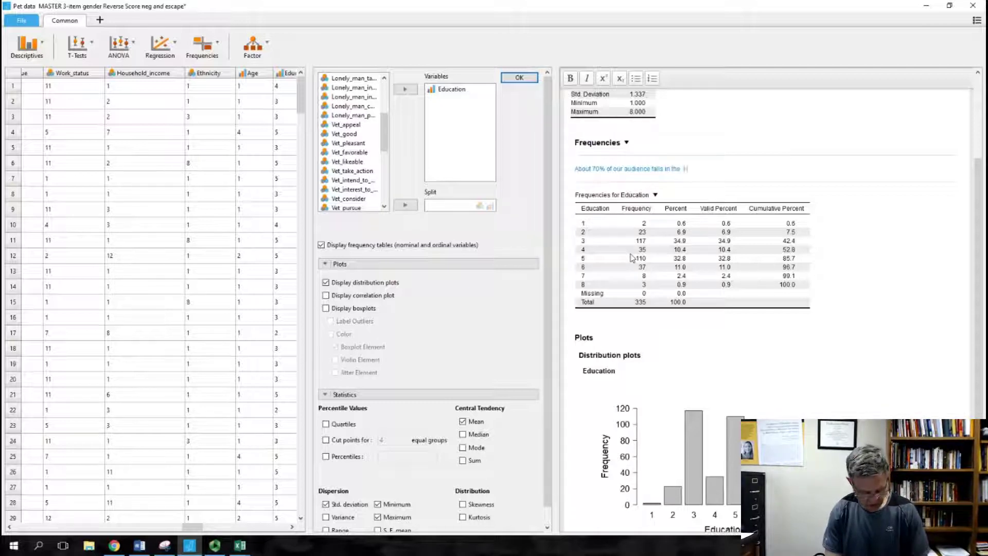
pyautogui.write(' 3 or 5 cat')
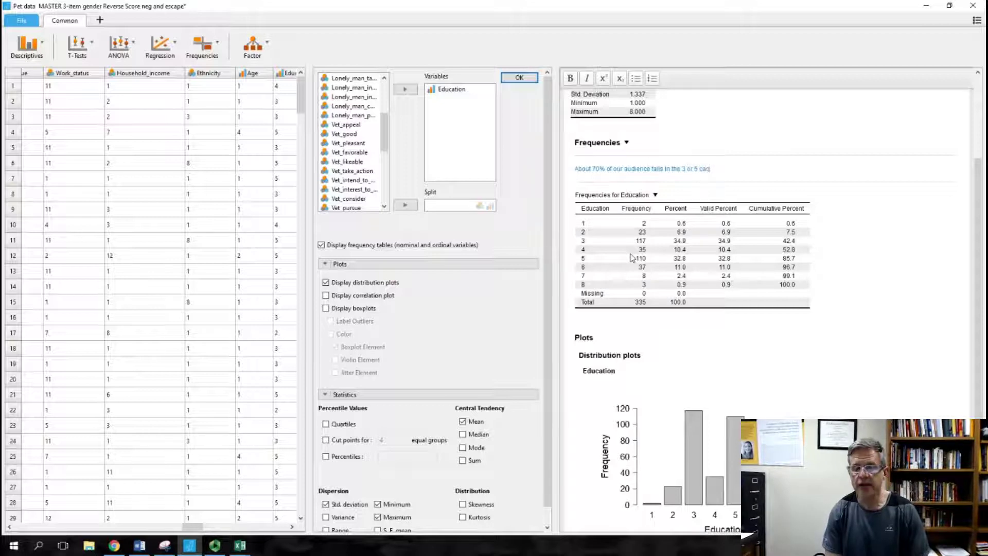
pyautogui.write('egories')
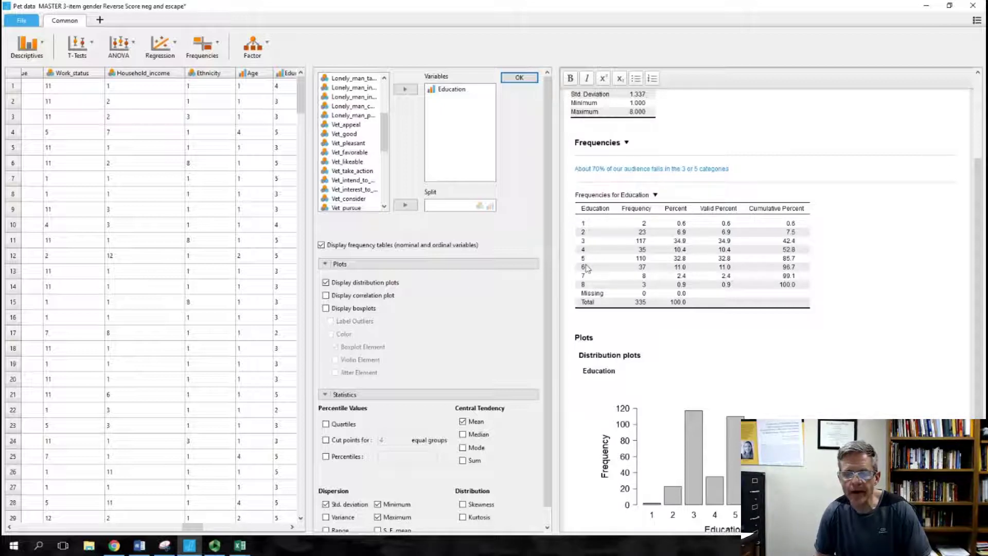
pyautogui.click(626, 143)
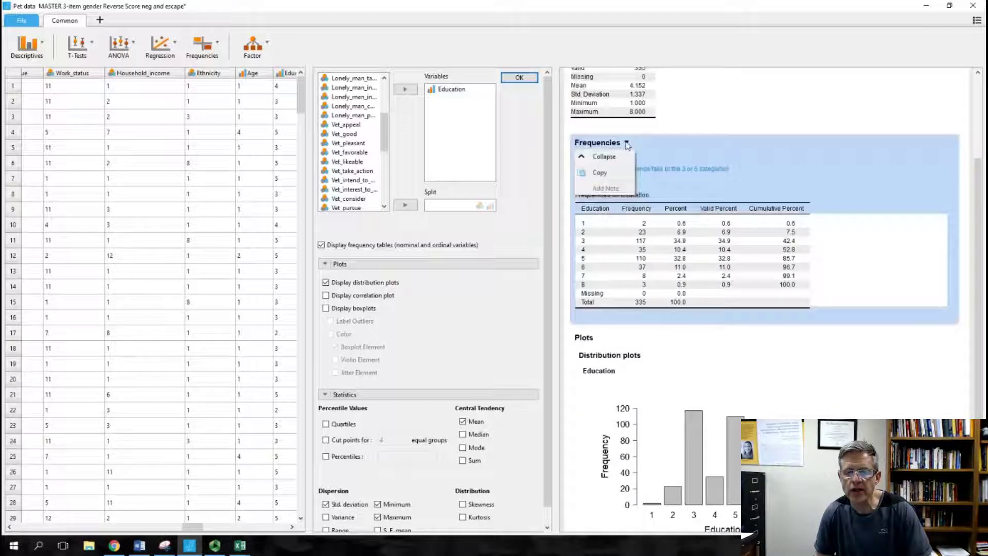
pyautogui.click(618, 173)
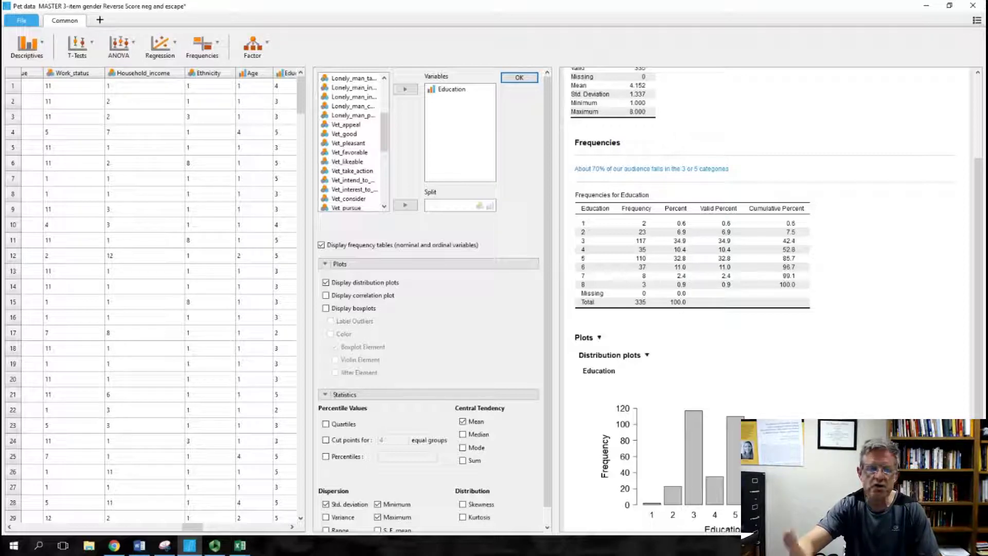
# Capture the Education frequency table and distribution plot as a snip with Snipping Tool, and return to JASP.
pyautogui.scroll(-1, 767, 258)
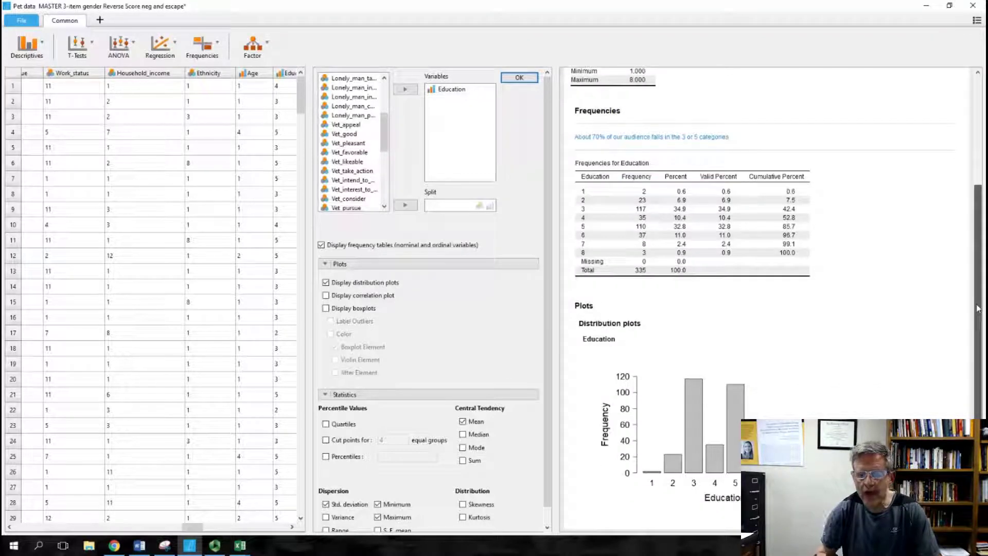
pyautogui.click(164, 546)
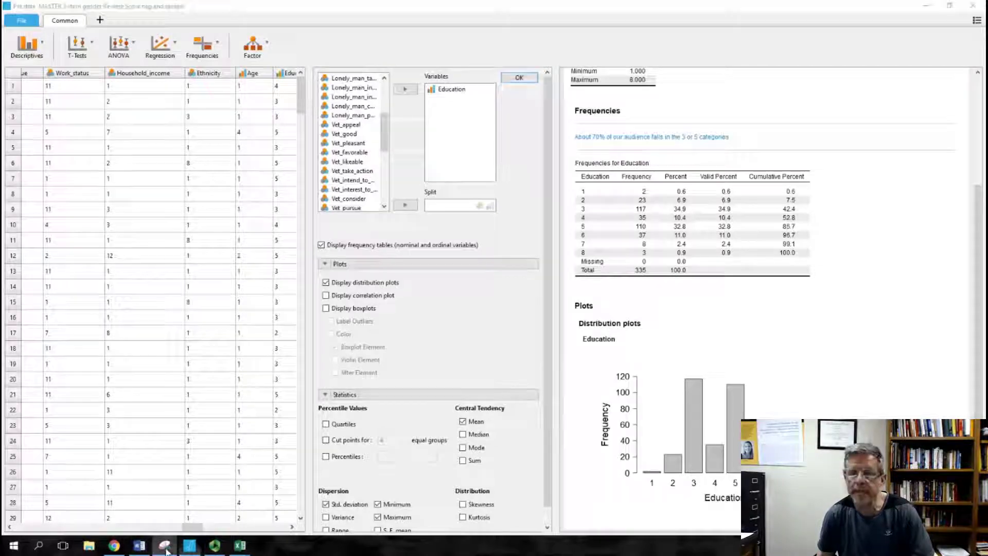
pyautogui.click(98, 37)
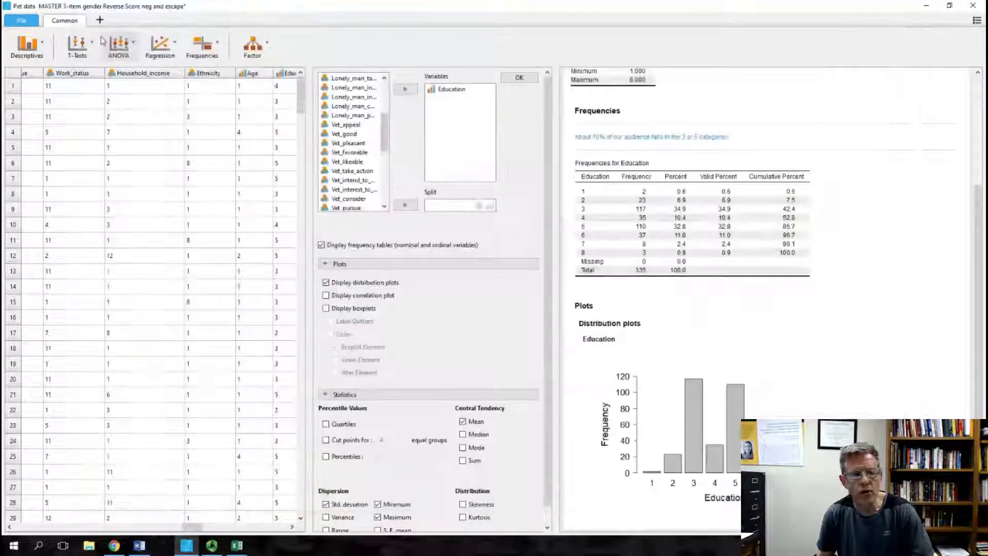
pyautogui.moveTo(569, 101); pyautogui.dragTo(750, 156)
pyautogui.moveTo(872, 241); pyautogui.dragTo(886, 518)
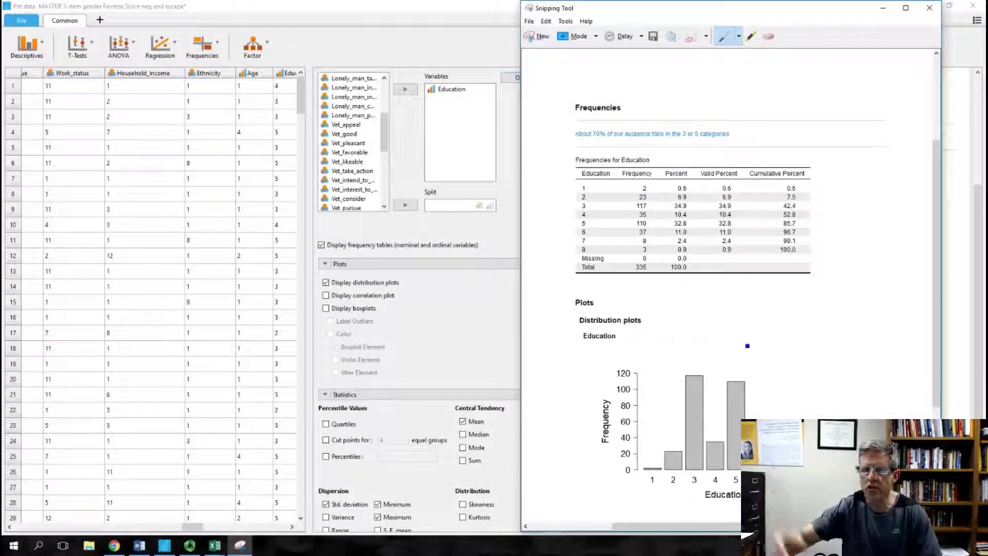
pyautogui.click(883, 9)
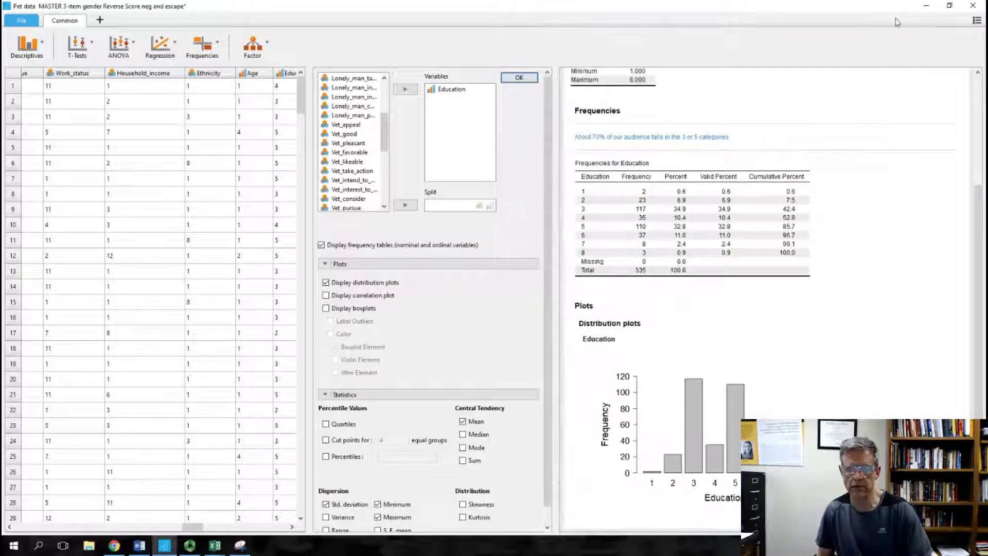
# Replace Education with Relationship_status as the analysed variable and bring its frequency table and distribution plot into view.
pyautogui.click(451, 89)
pyautogui.click(405, 90)
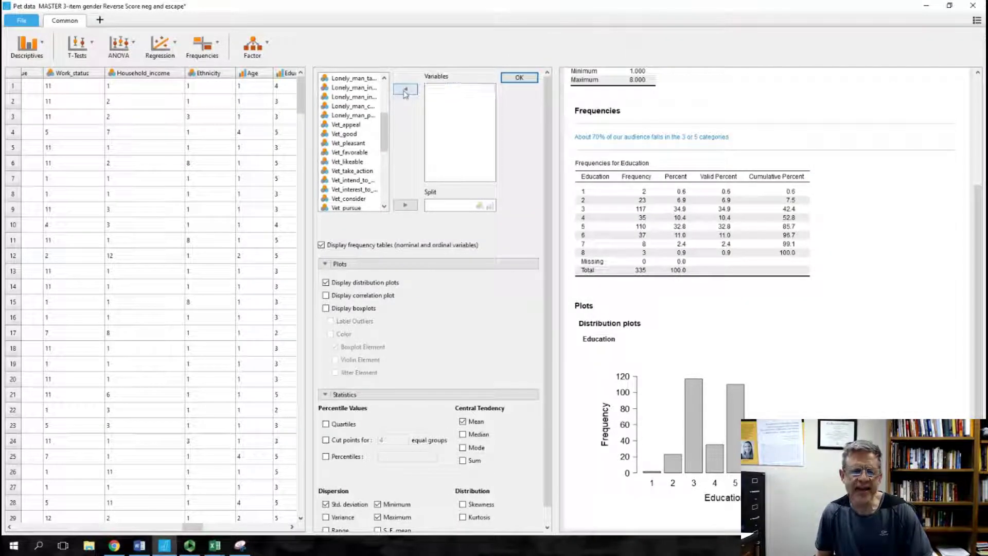
pyautogui.scroll(-5, 382, 206)
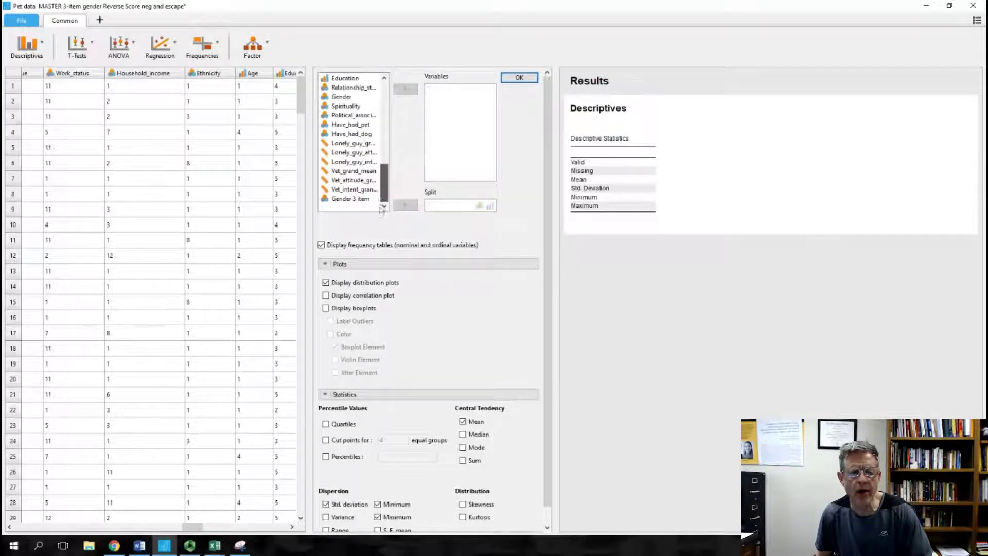
pyautogui.scroll(2, 380, 191)
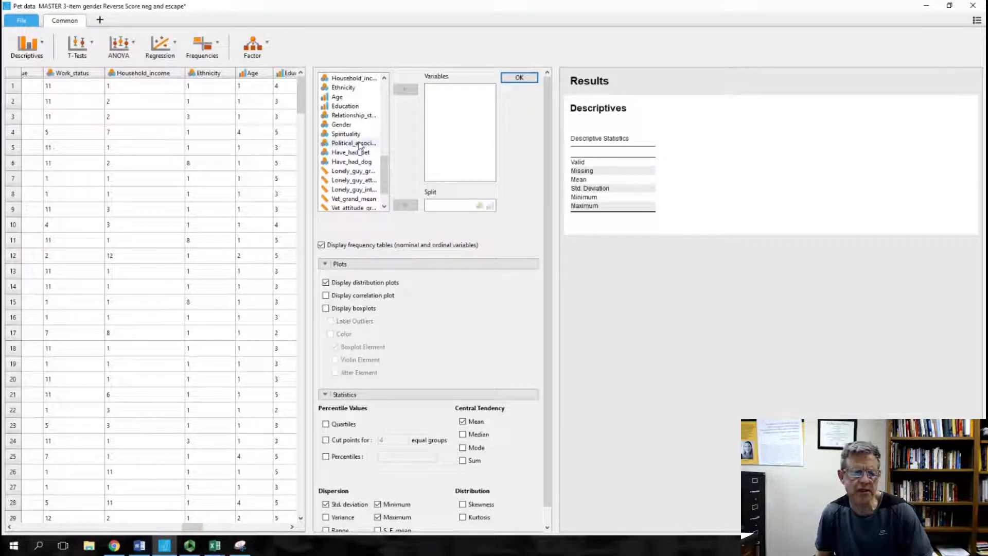
pyautogui.click(356, 116)
pyautogui.click(406, 89)
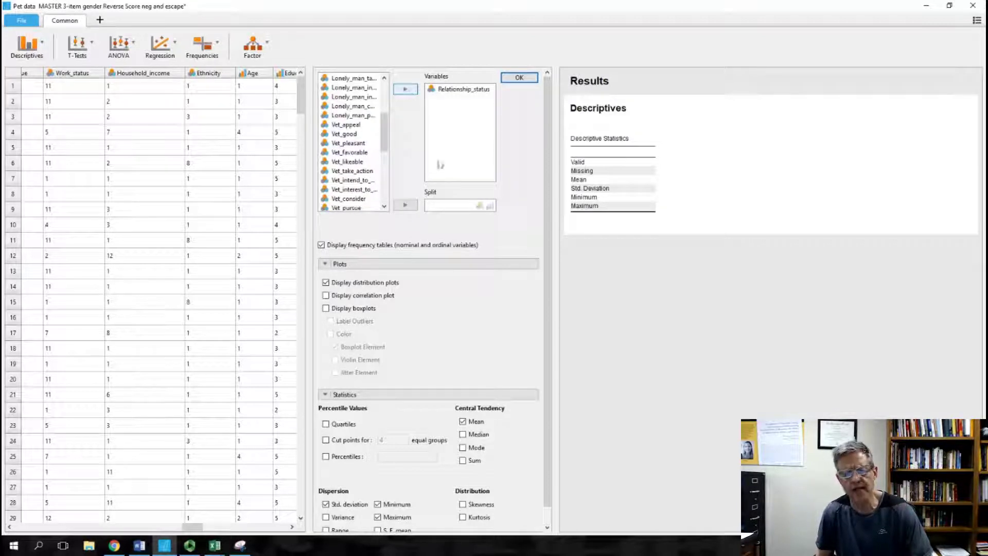
pyautogui.scroll(-3, 721, 368)
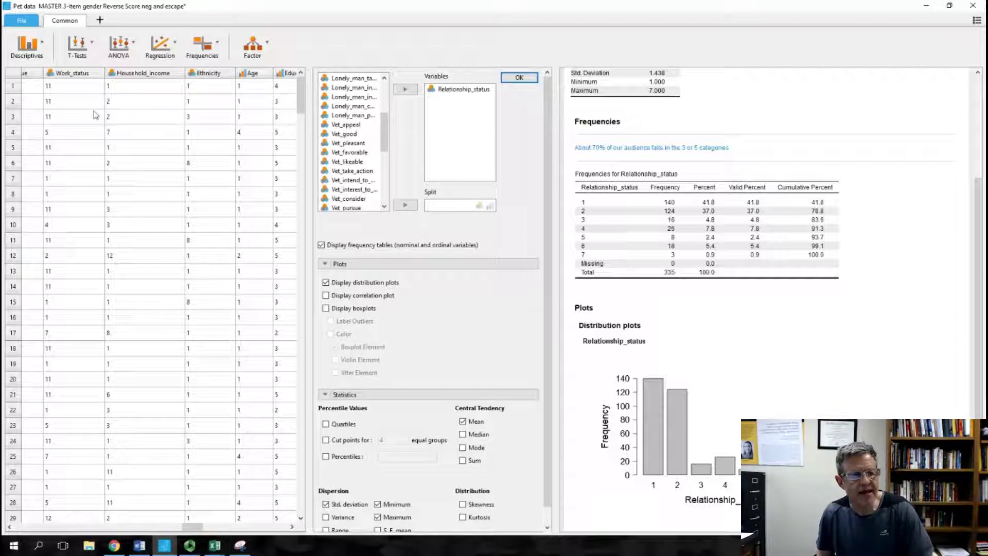
# Run a Reliability Analysis with Cronbach's α on the six Lonely_guy and Vet scale variables covering grand mean, attitude and intent.
pyautogui.click(37, 52)
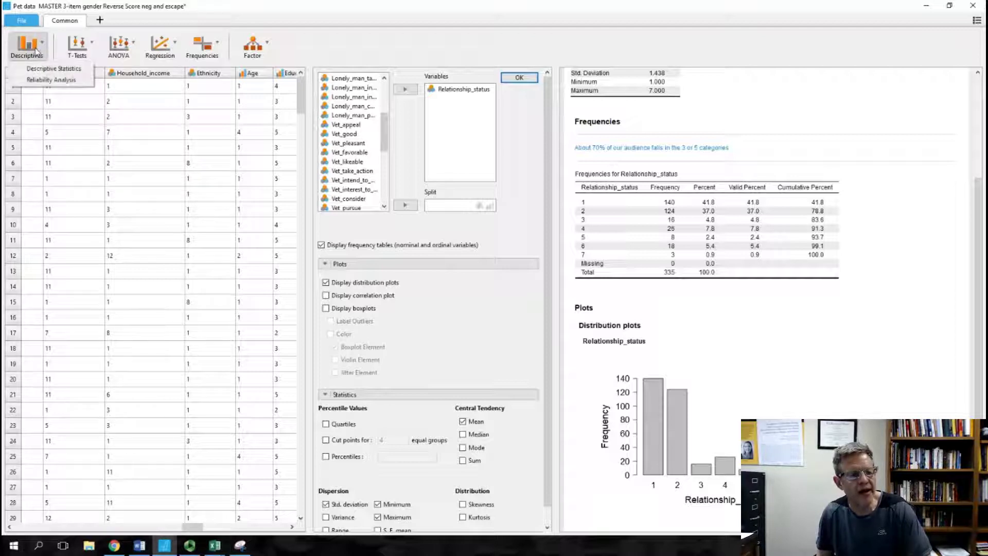
pyautogui.click(43, 80)
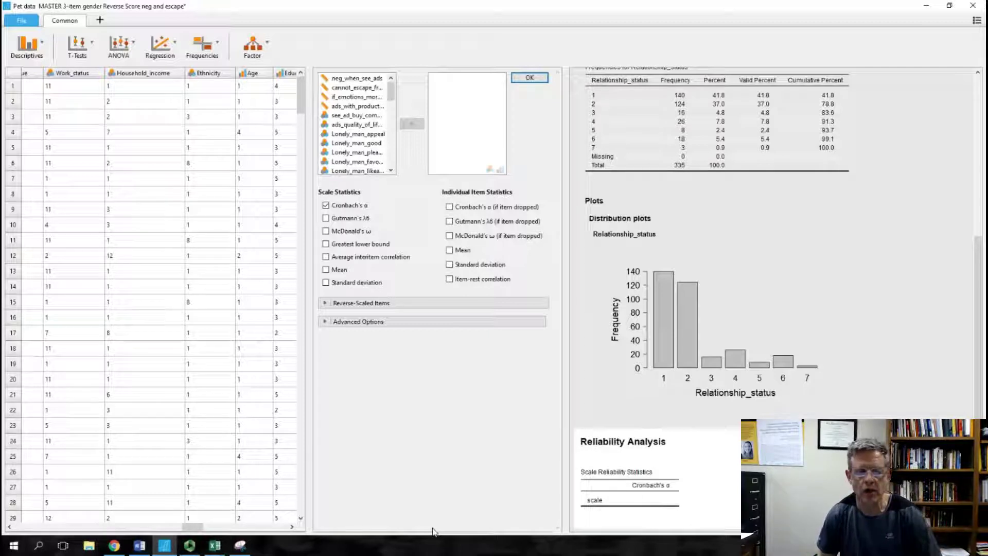
pyautogui.scroll(-1, 394, 107)
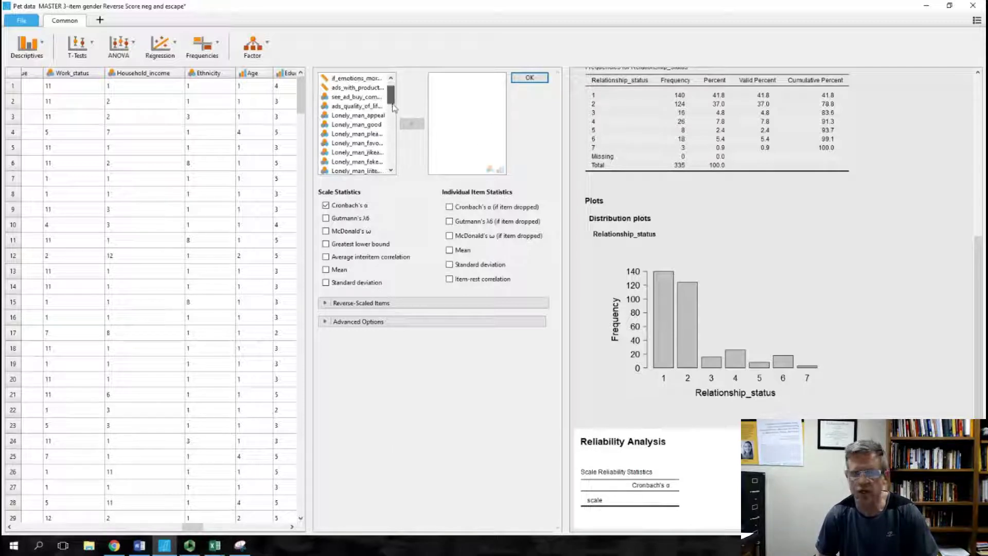
pyautogui.moveTo(394, 107); pyautogui.dragTo(391, 169)
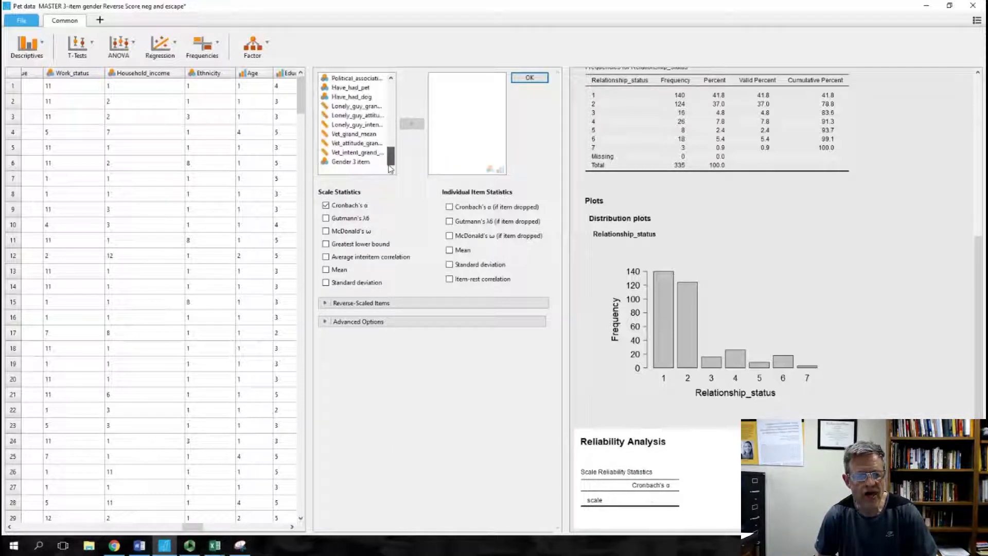
pyautogui.click(347, 110)
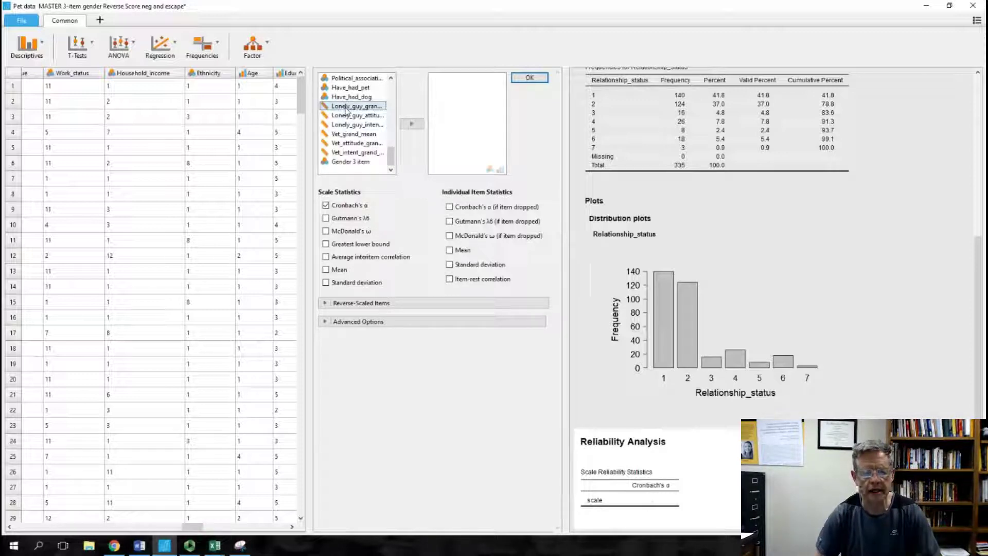
pyautogui.keyDown('shift'); pyautogui.click(361, 152); pyautogui.keyUp('shift')
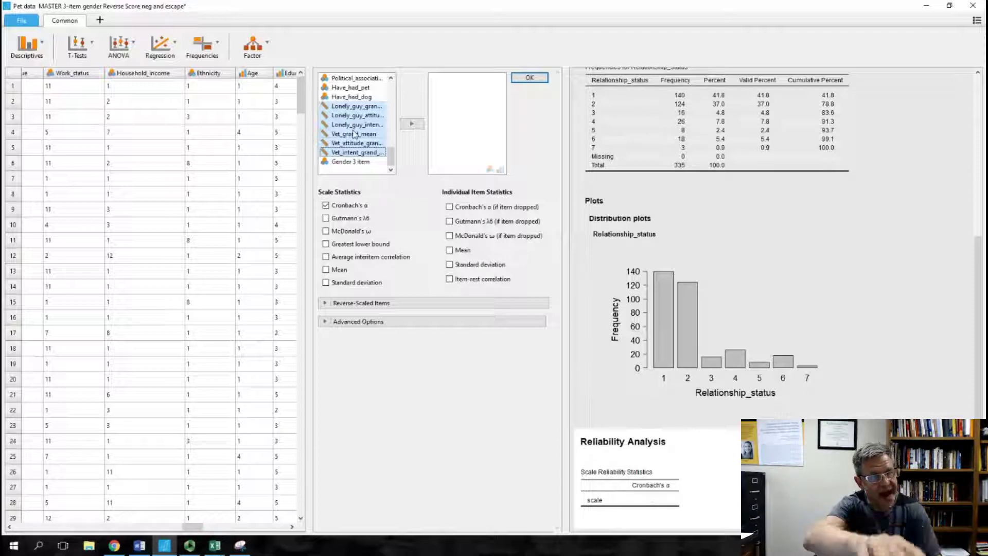
pyautogui.click(411, 125)
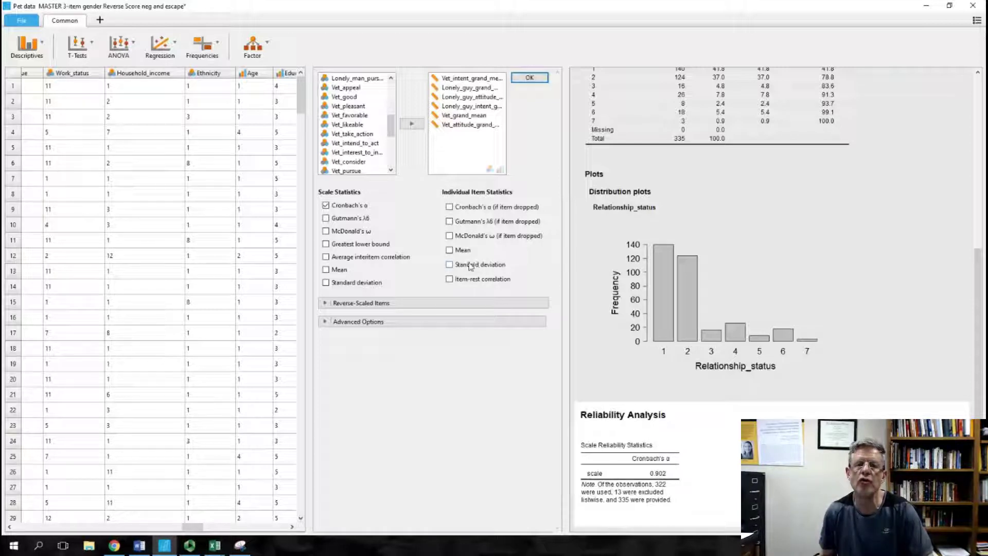
pyautogui.click(190, 545)
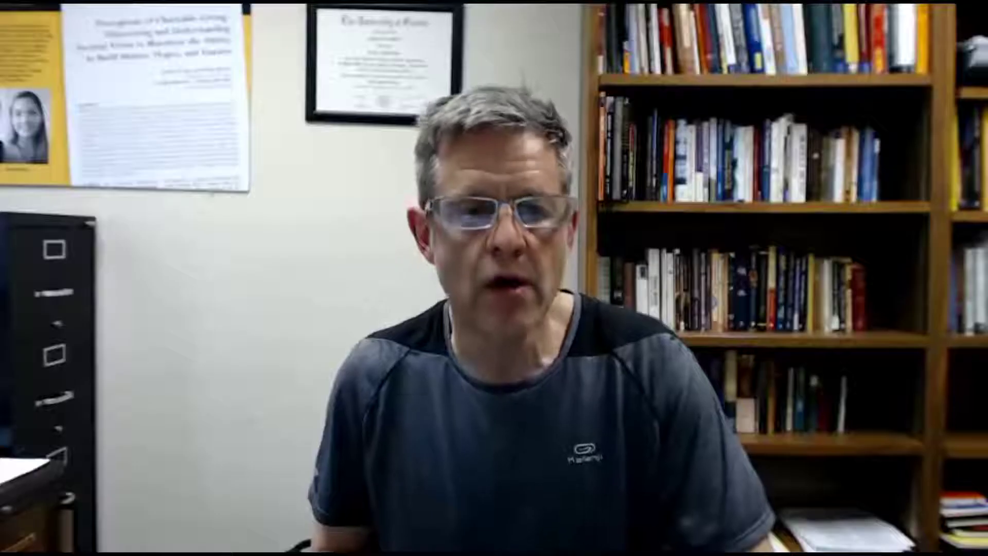